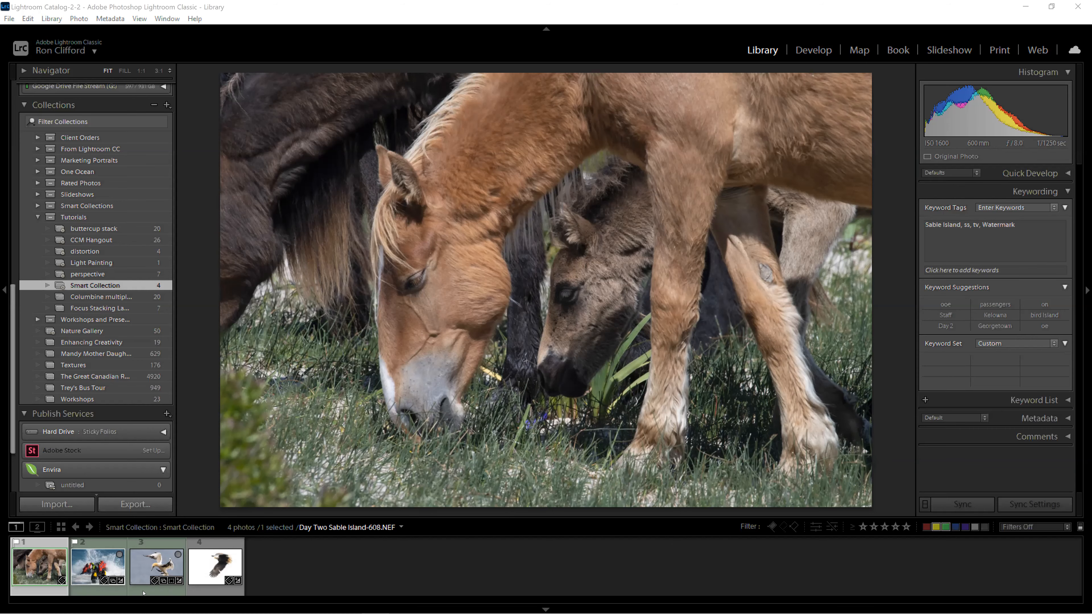
View the bird, horse, eagle and boat photos in the Smart Collection one after another
click(160, 565)
click(48, 565)
click(215, 566)
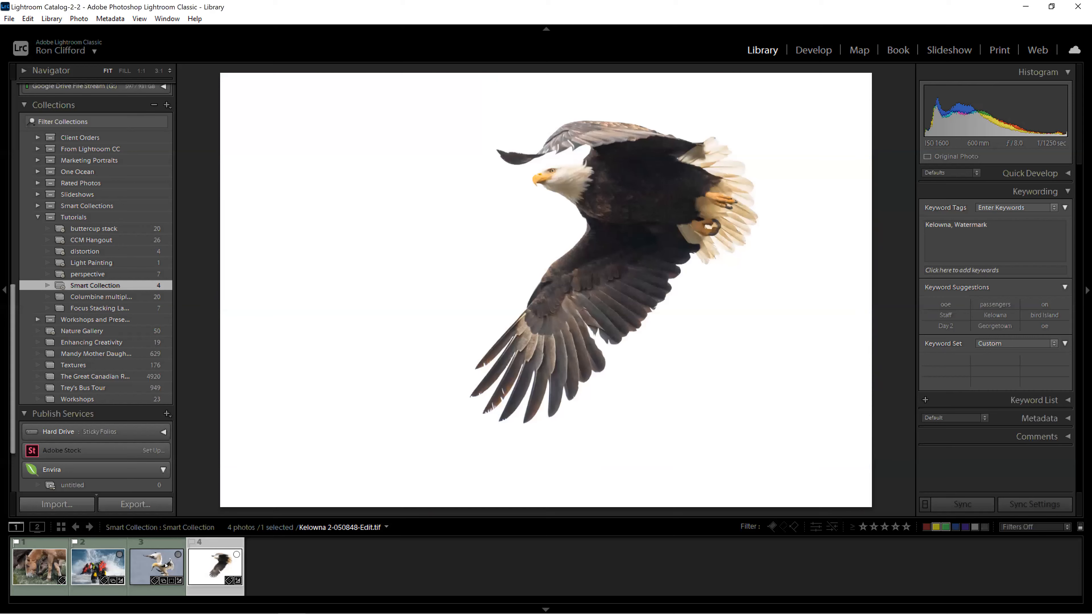
click(100, 571)
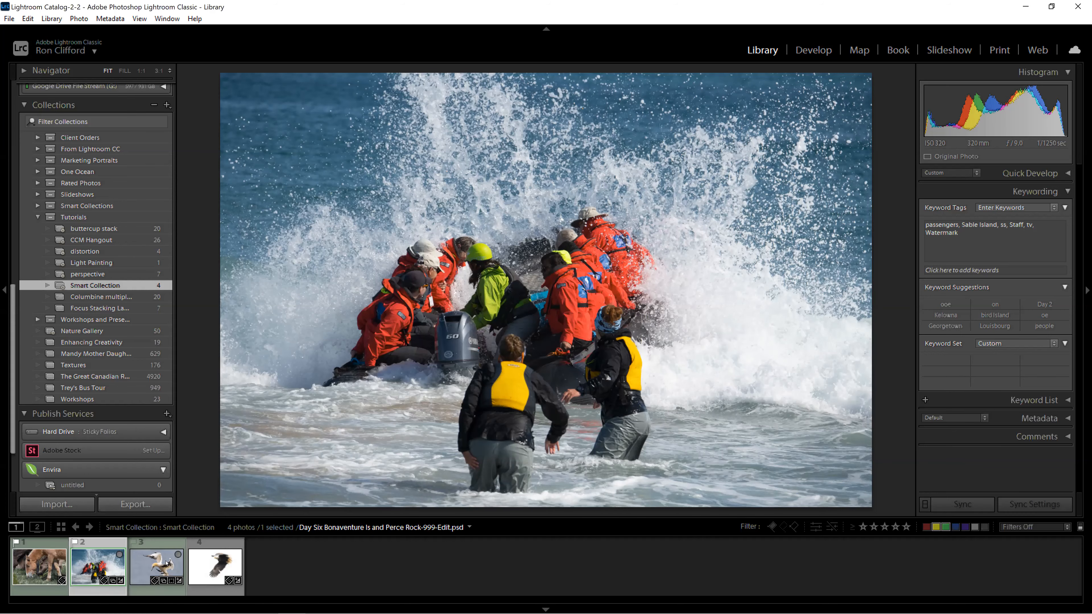
click(153, 570)
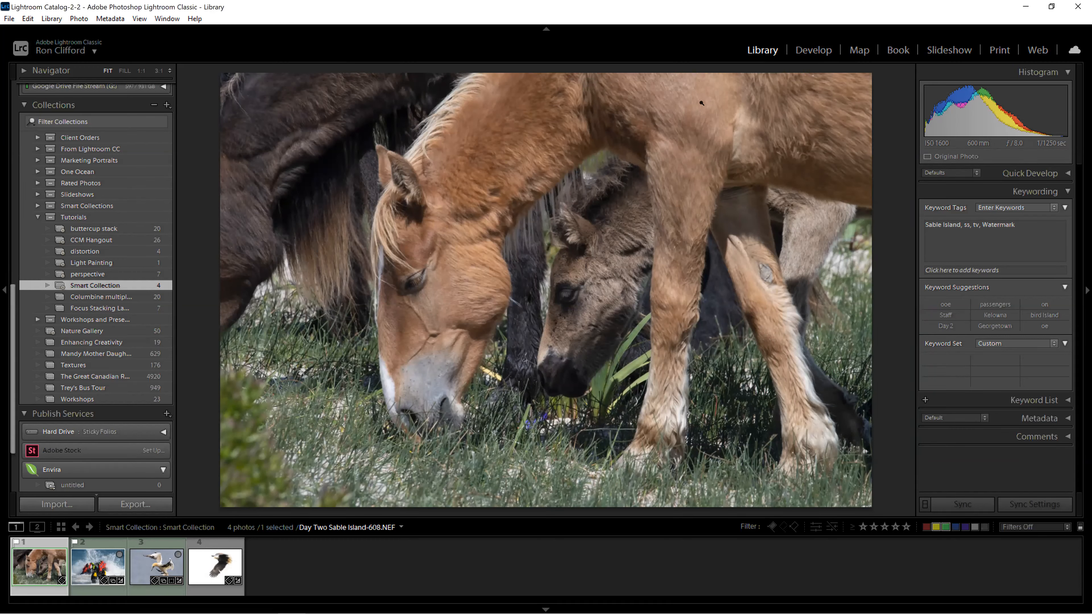
right_click(692, 123)
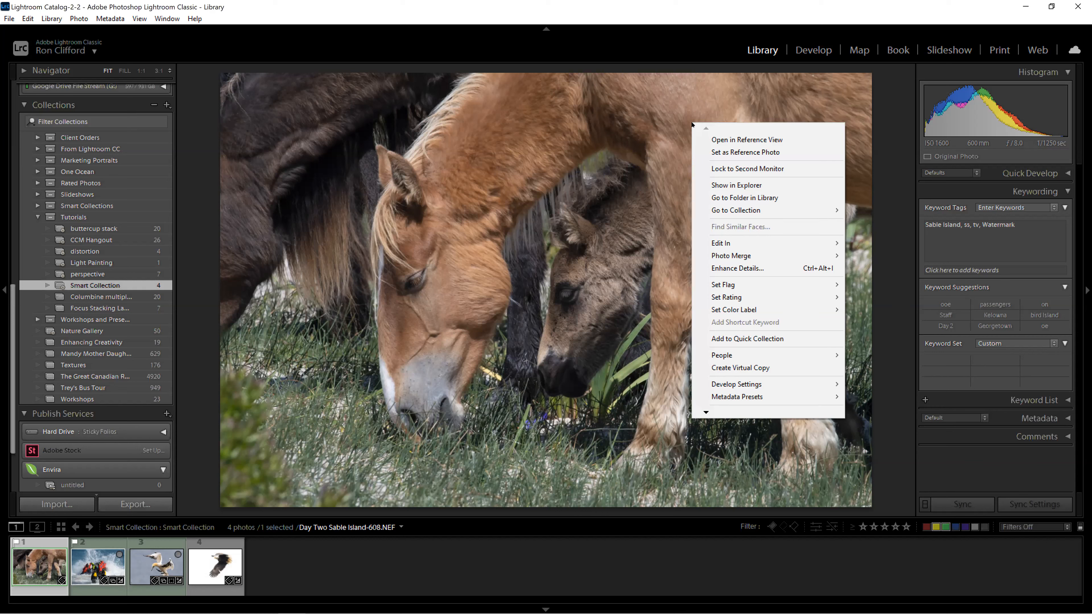
mouse_move(720, 260)
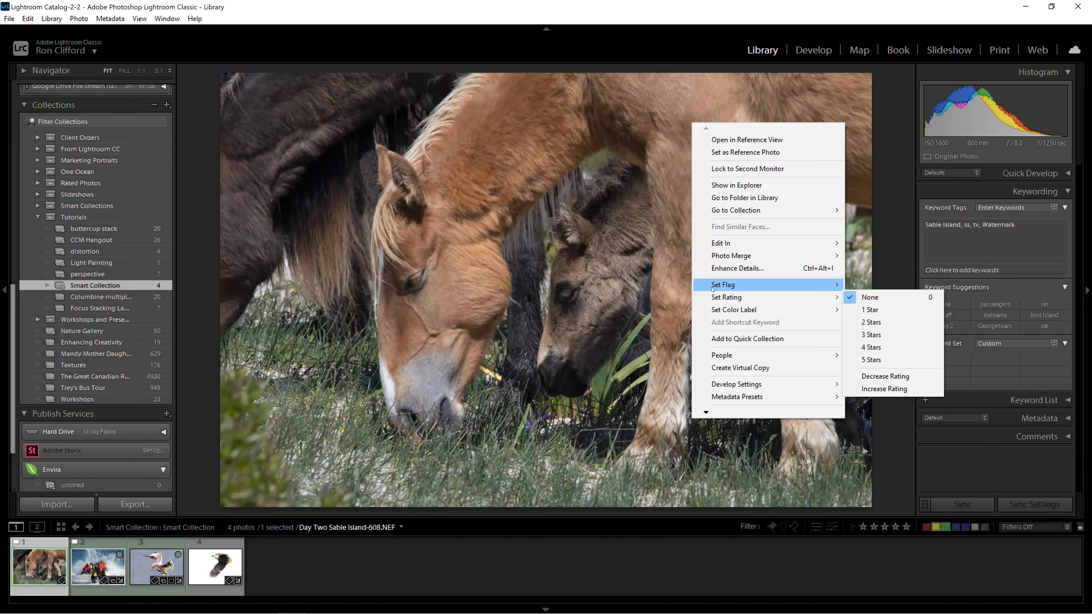
right_click(574, 311)
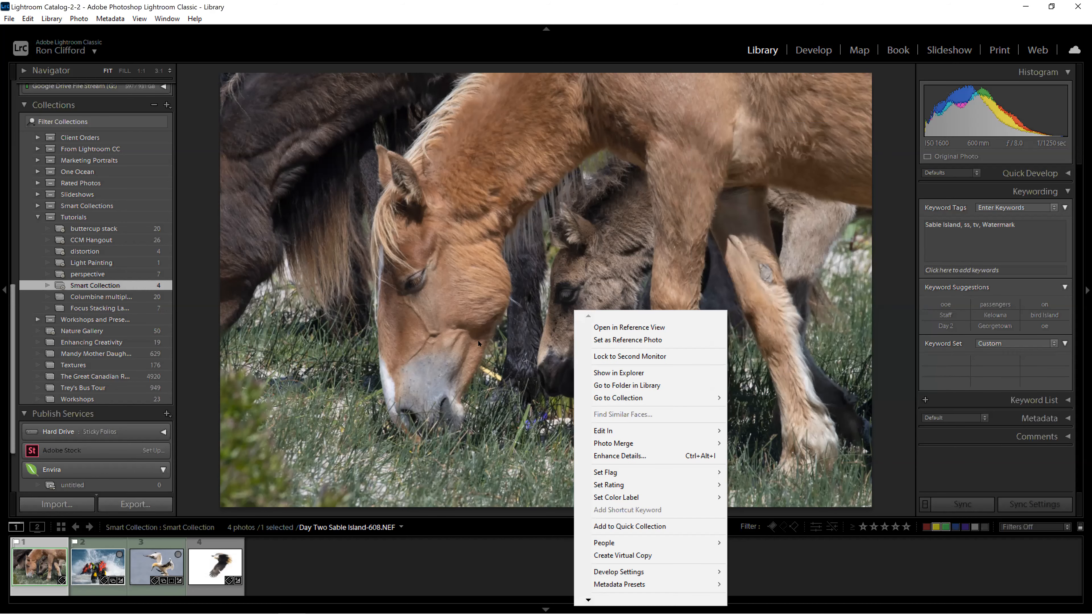
right_click(531, 199)
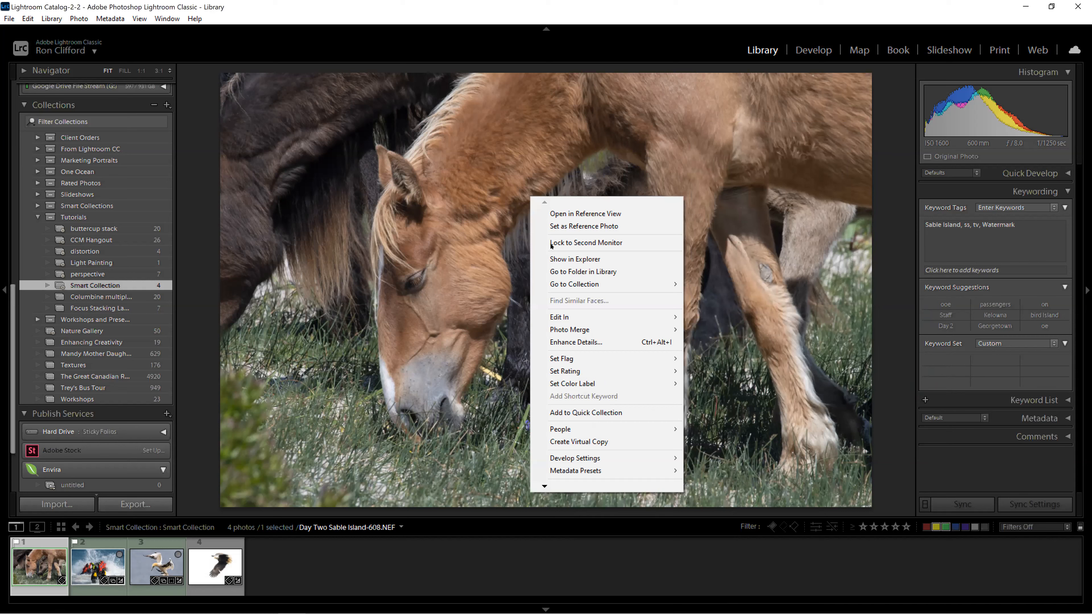
mouse_move(545, 488)
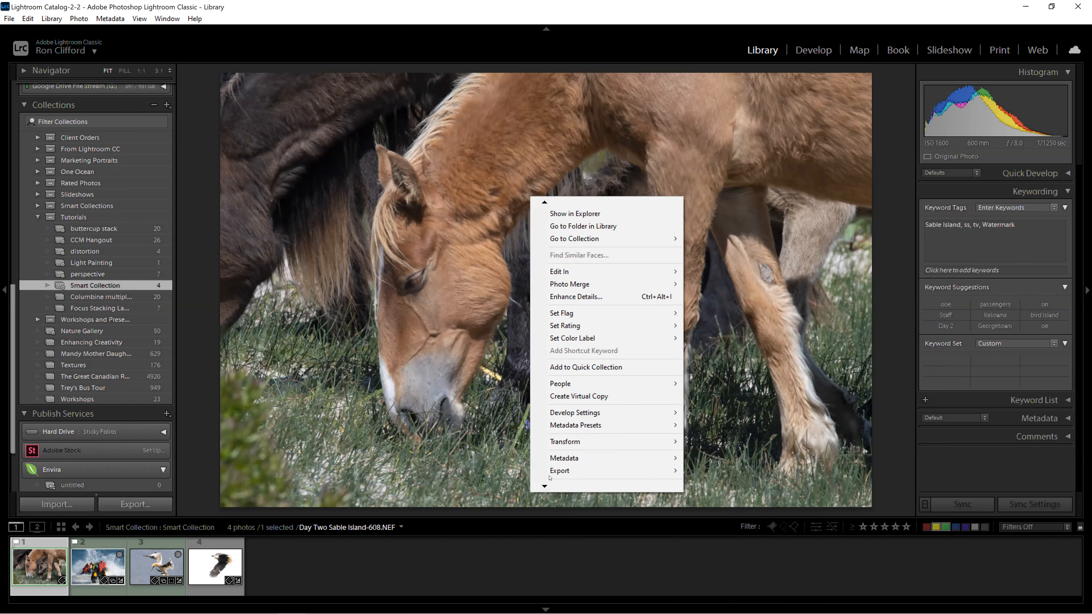
mouse_move(656, 474)
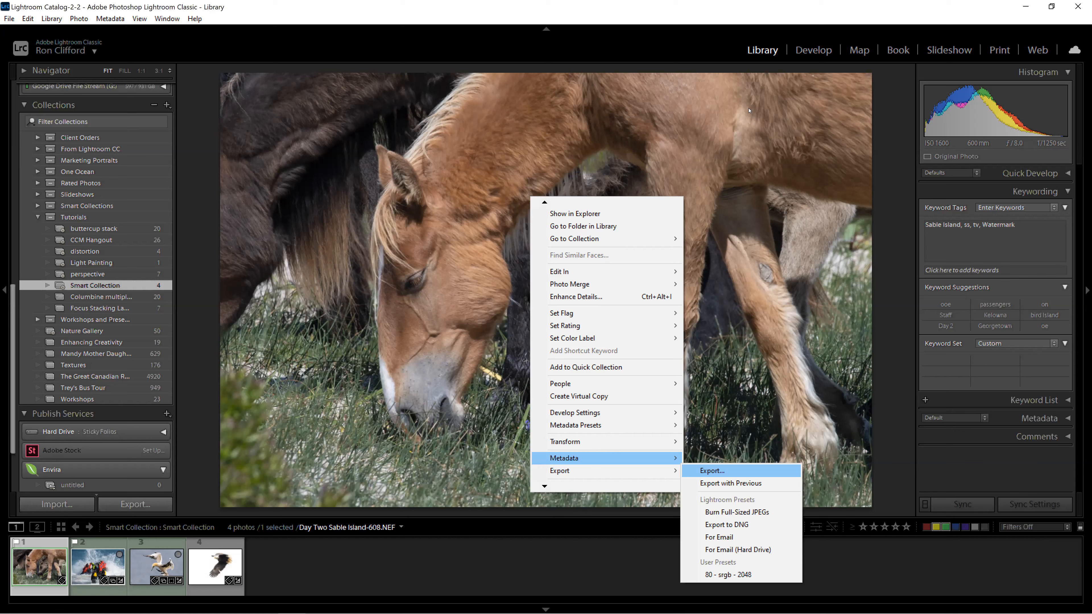
click(743, 38)
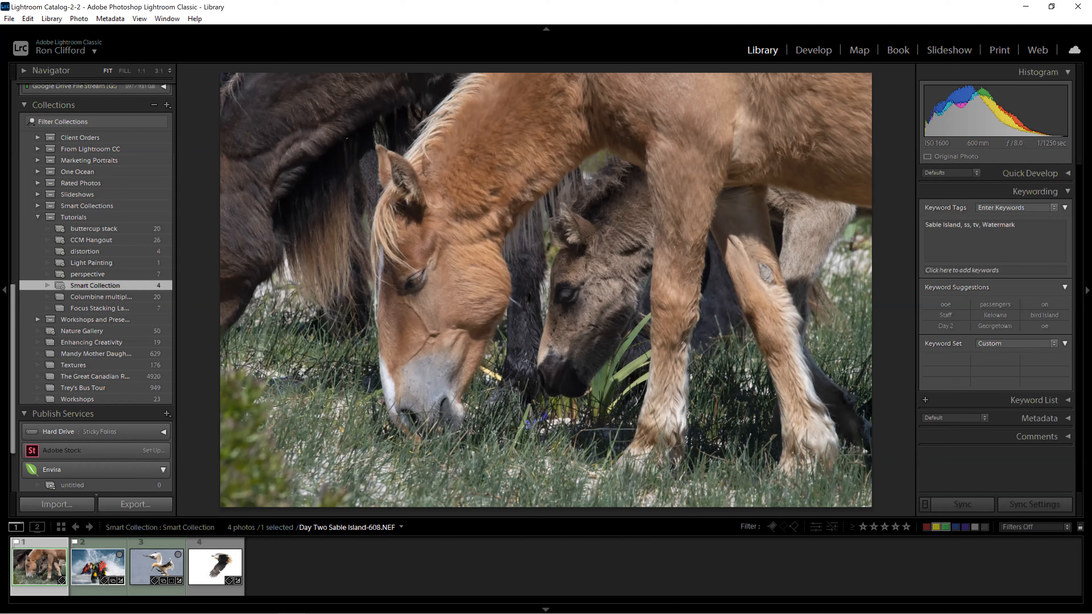
Open the export settings for the horse photo Day Two Sable Island-608.NEF
right_click(352, 114)
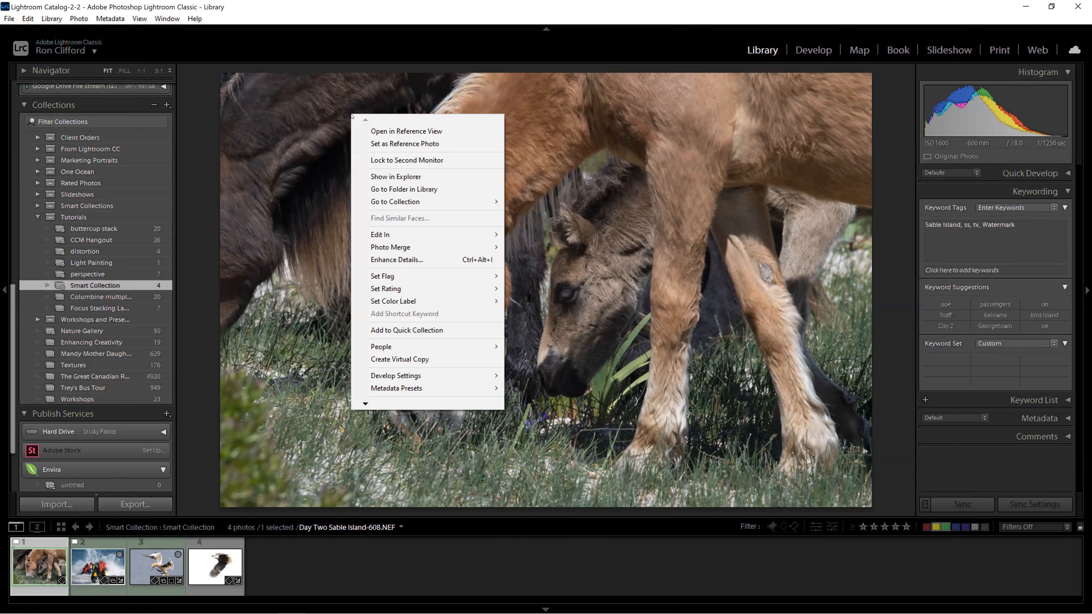
click(365, 403)
mouse_move(365, 404)
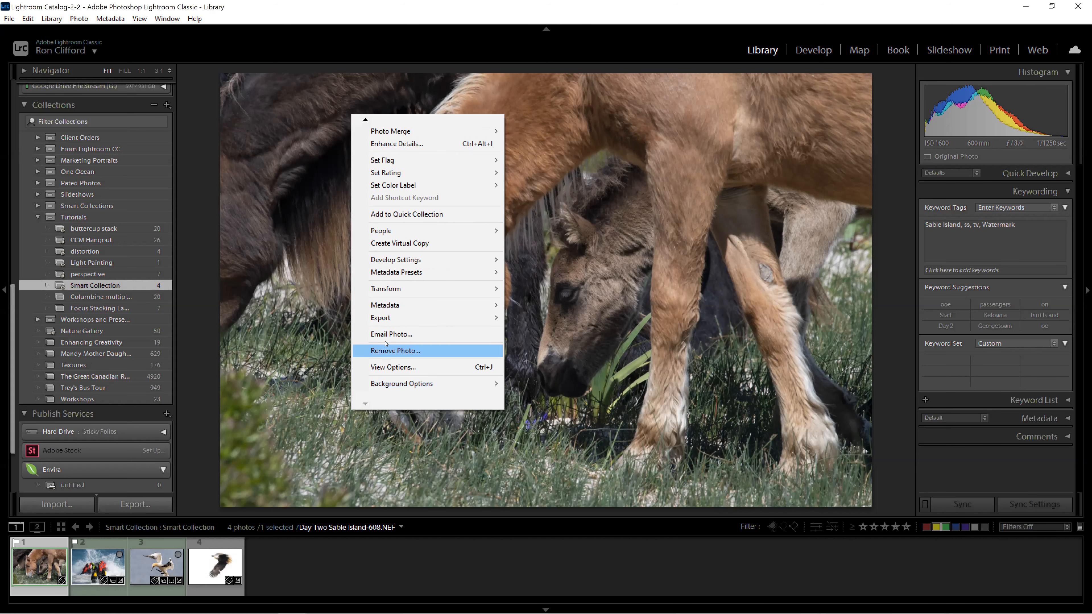
mouse_move(387, 318)
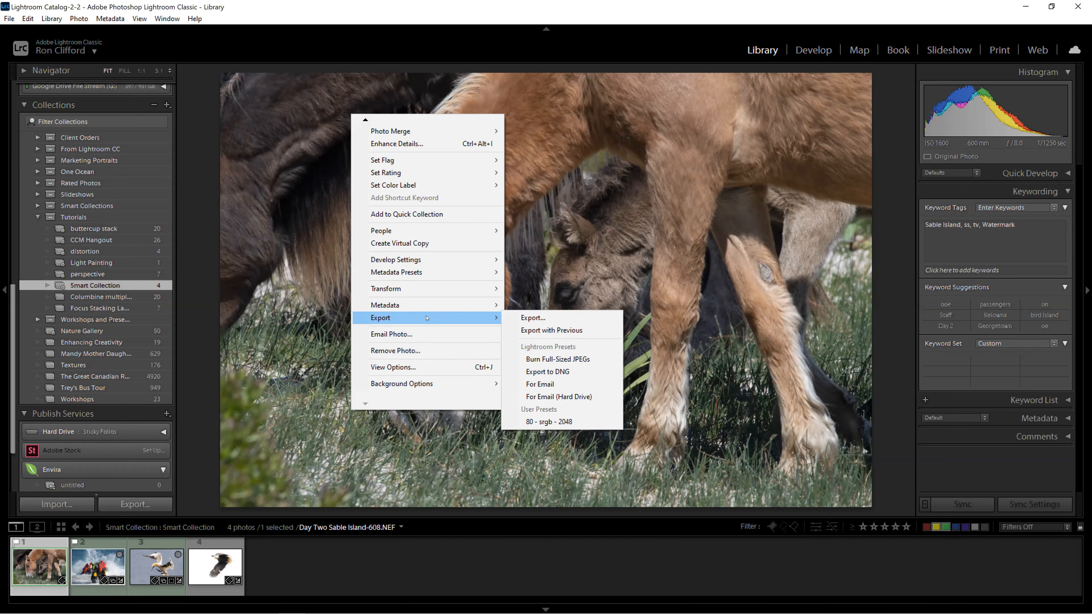
click(530, 317)
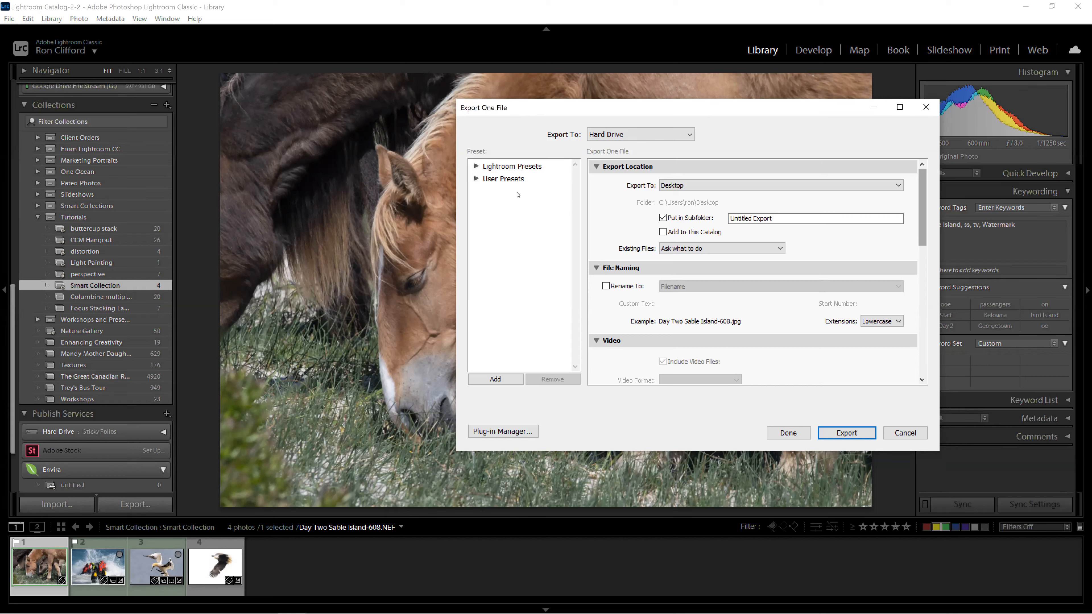
Look through the available user presets and Lightroom presets for exporting
click(476, 180)
click(476, 179)
click(476, 165)
click(475, 167)
Turn off exporting into a subfolder and set the JPEG quality to 75
click(663, 217)
drag(924, 207, 919, 278)
drag(866, 248, 886, 247)
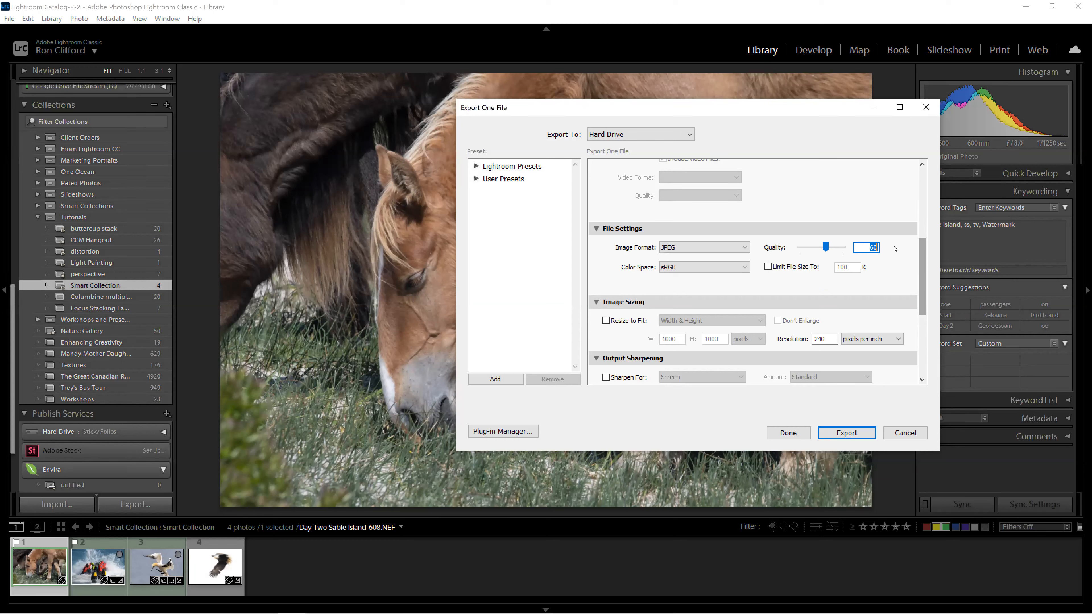
text(75)
Enable resizing to fit by the long edge and set it to 1980 pixels
click(606, 320)
click(694, 322)
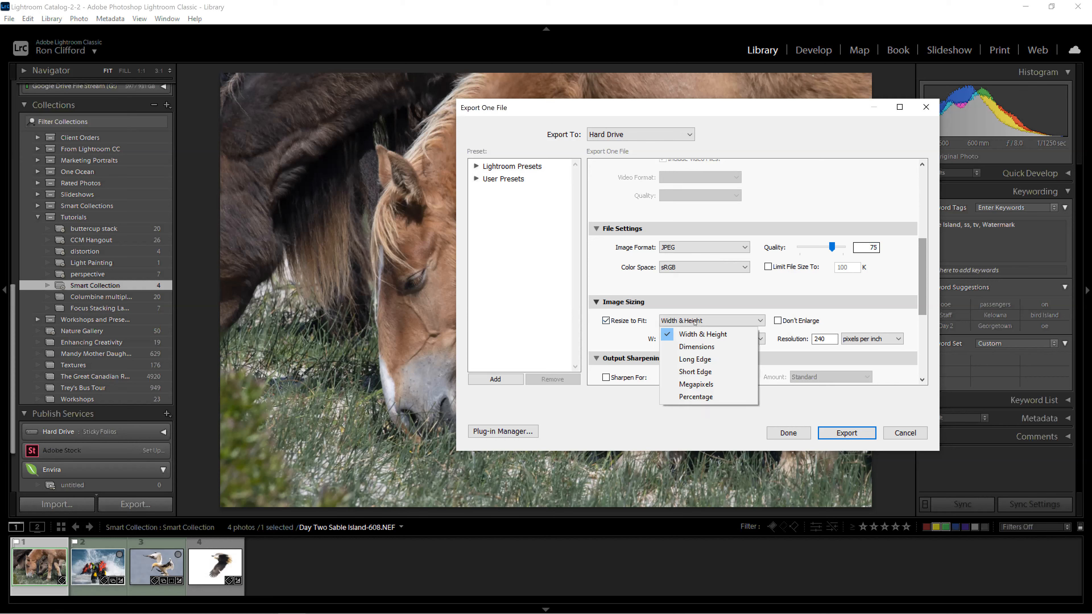
click(697, 361)
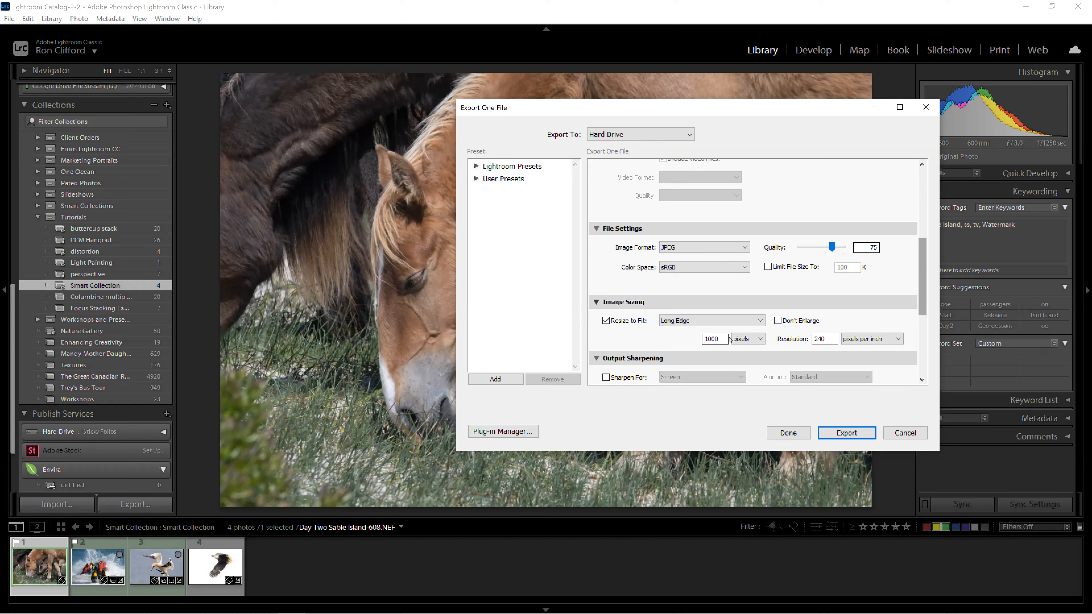
double_click(715, 338)
text(1)
Enable the Simple Copyright Watermark and turn on output sharpening for Screen at the Standard amount
scroll(687, 341, down, 4)
click(641, 313)
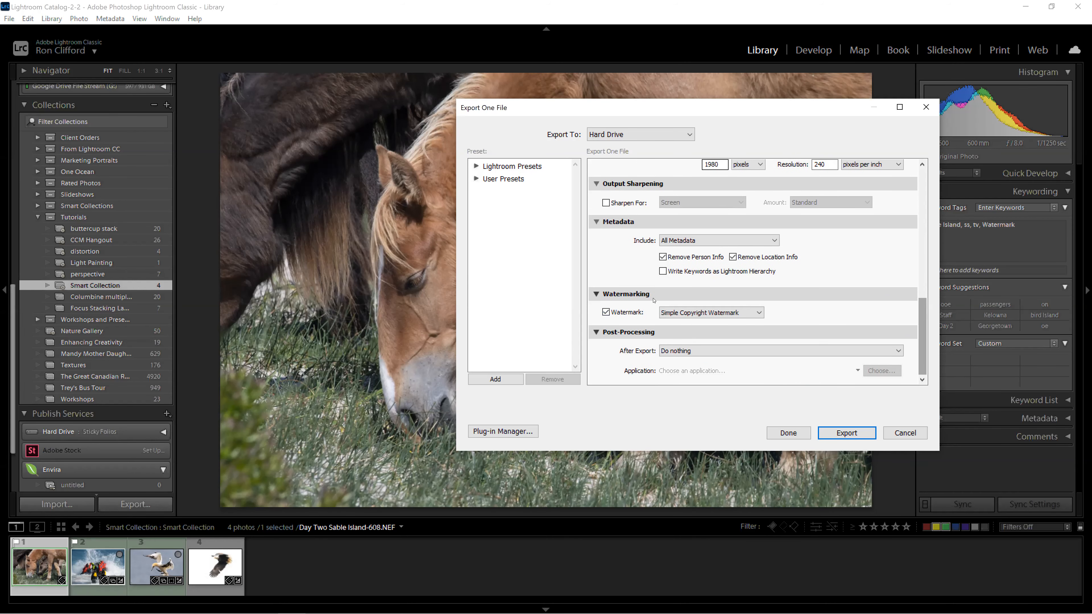
scroll(654, 300, up, 5)
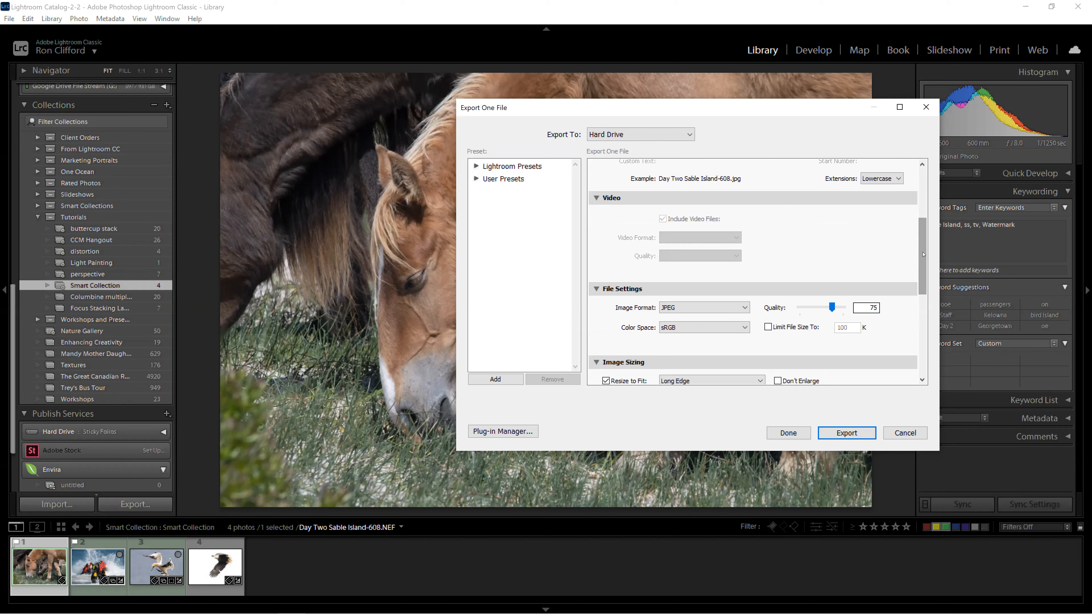
scroll(922, 262, down, 5)
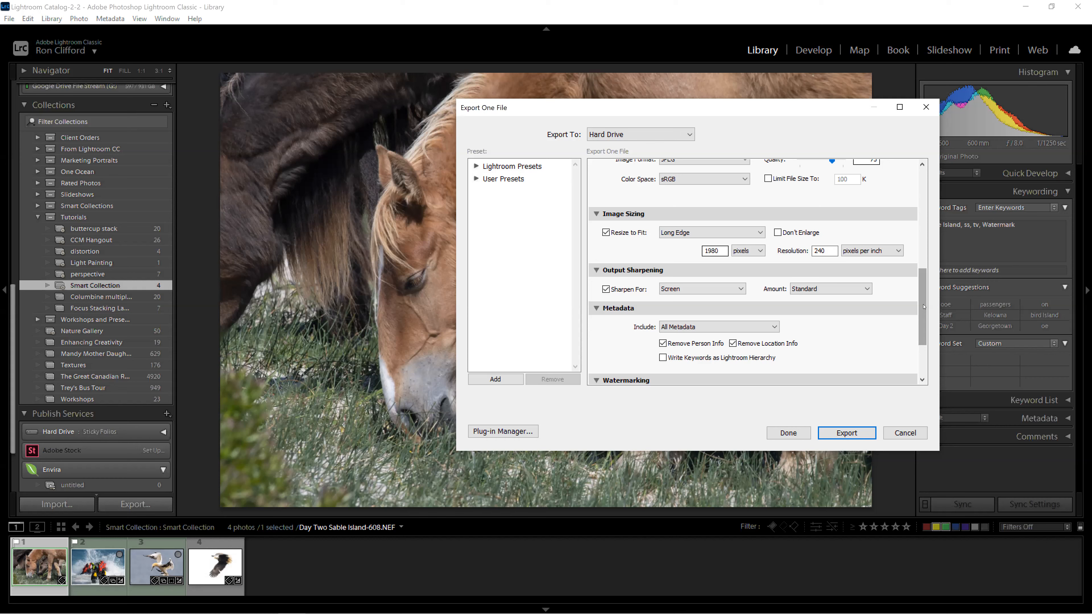
Turn off the removal of person info and location info in the export metadata options
scroll(923, 306, down, 3)
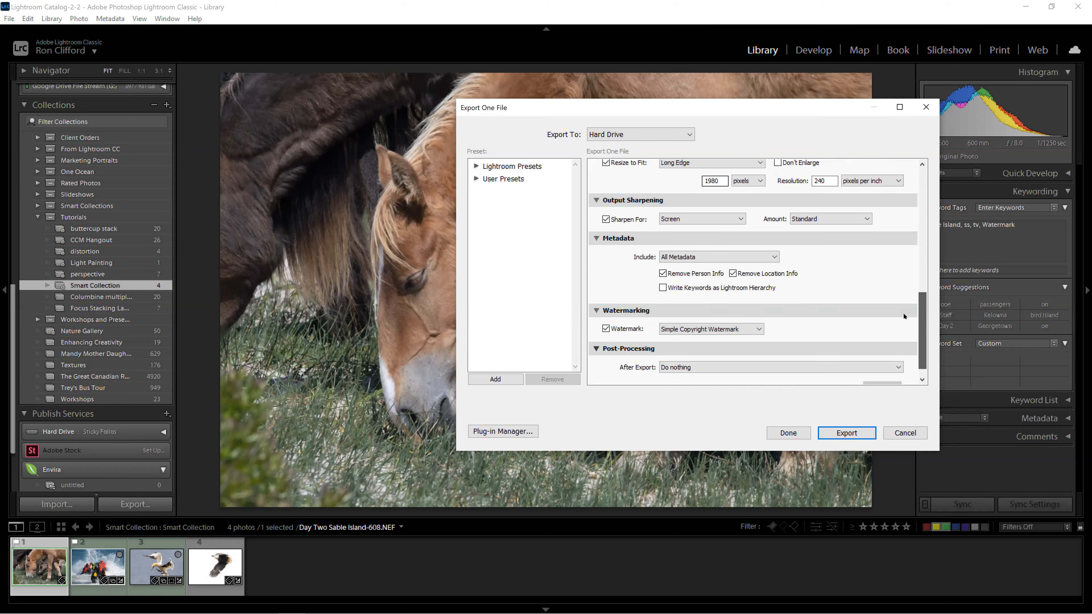
click(663, 273)
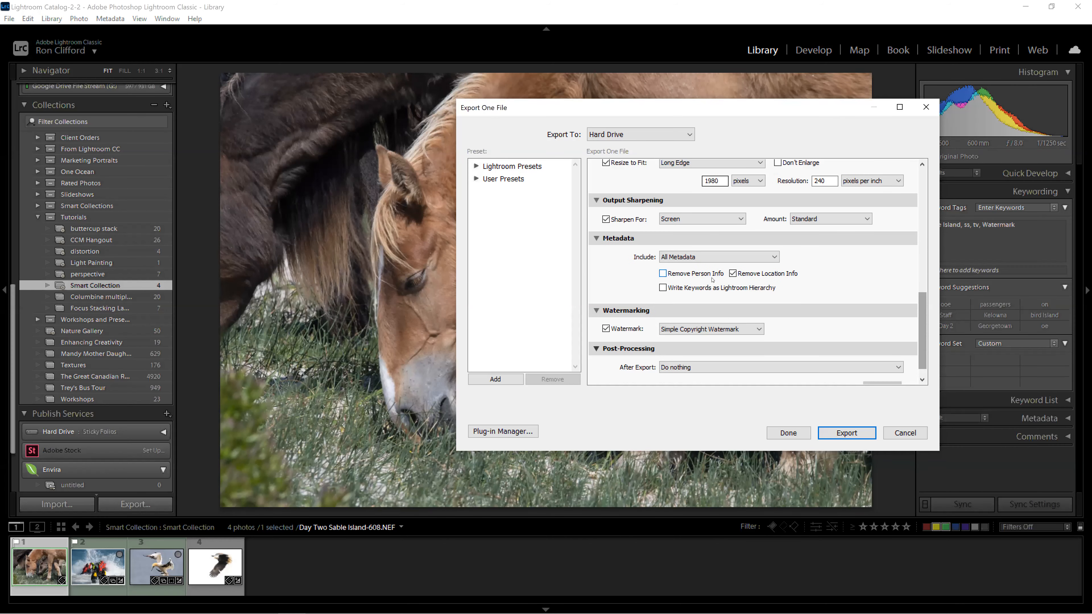
click(733, 273)
Open the Watermark Editor for the export and keep its Custom preset selected
scroll(919, 321, down, 1)
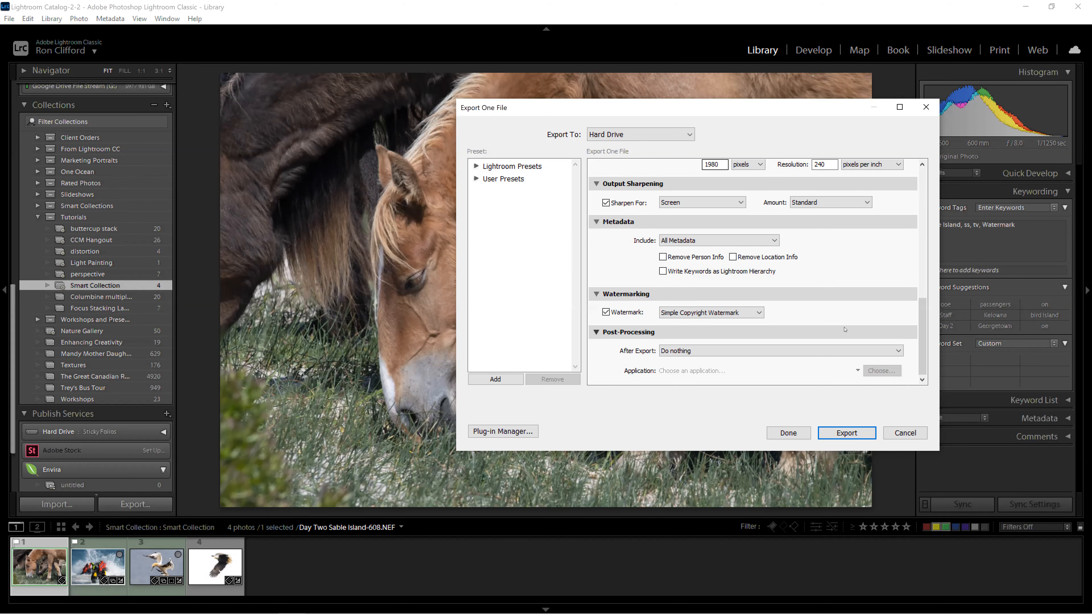
click(607, 312)
click(607, 312)
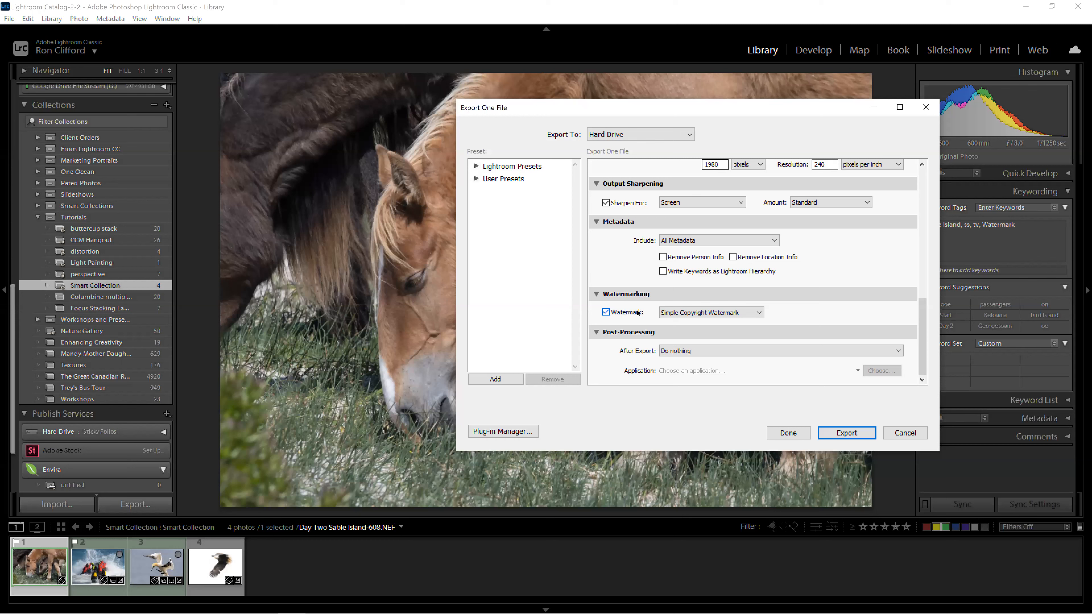
click(683, 313)
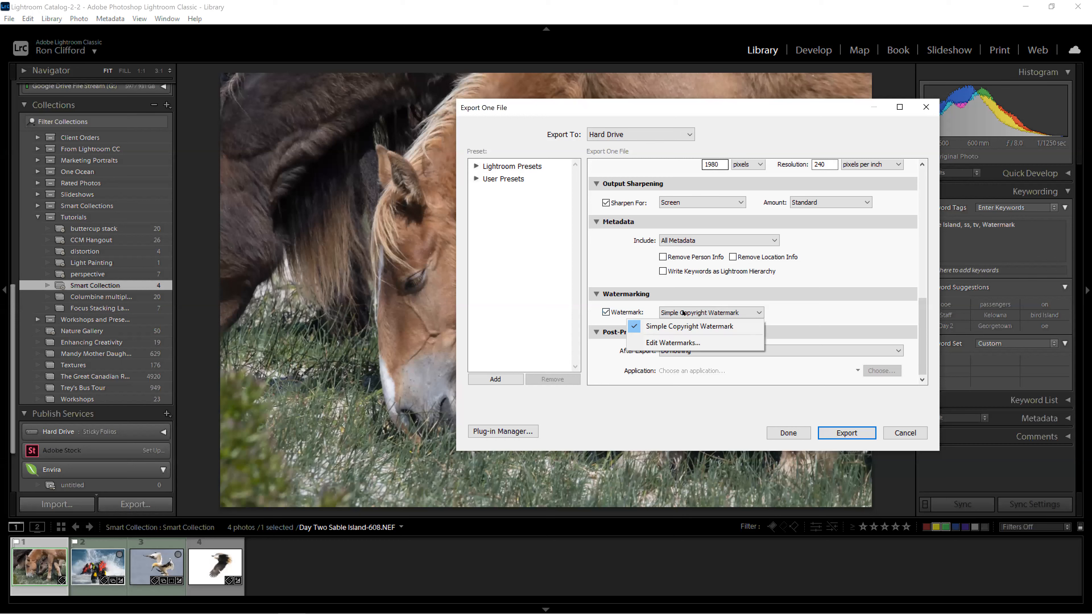
click(683, 343)
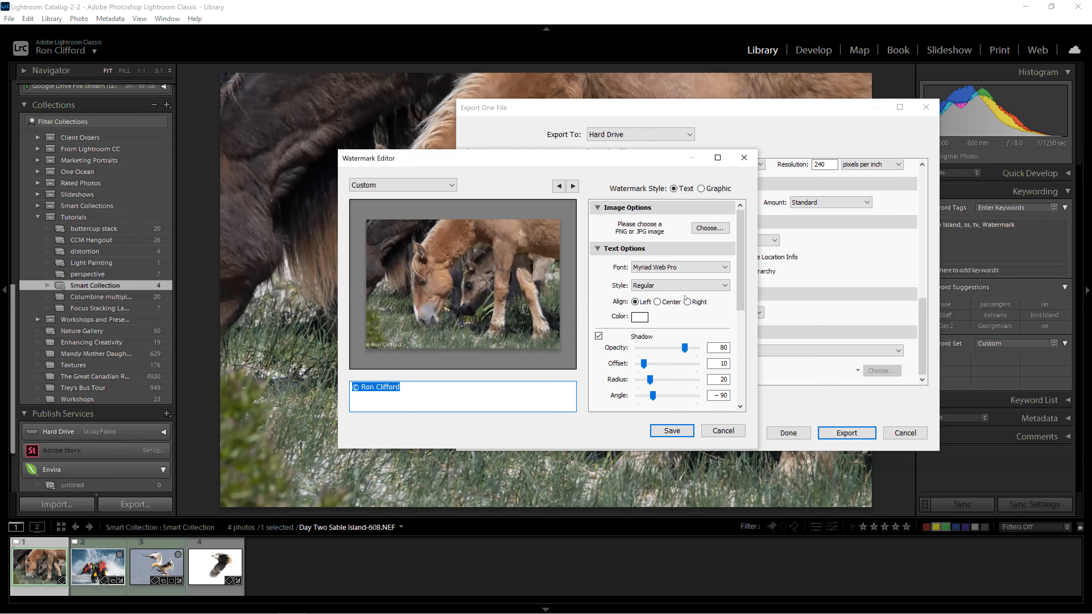
click(425, 187)
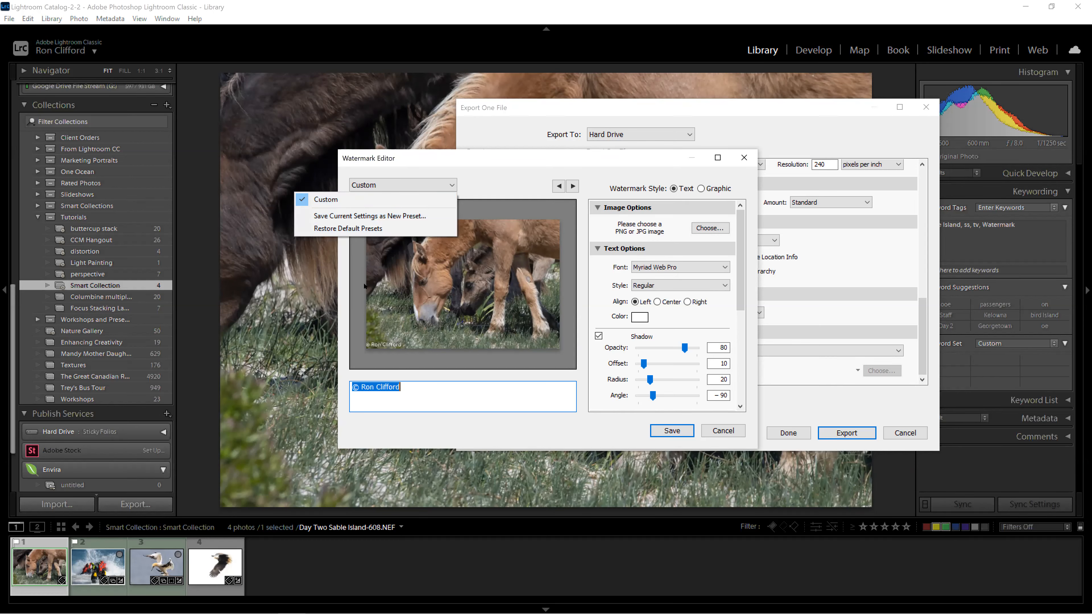
click(373, 200)
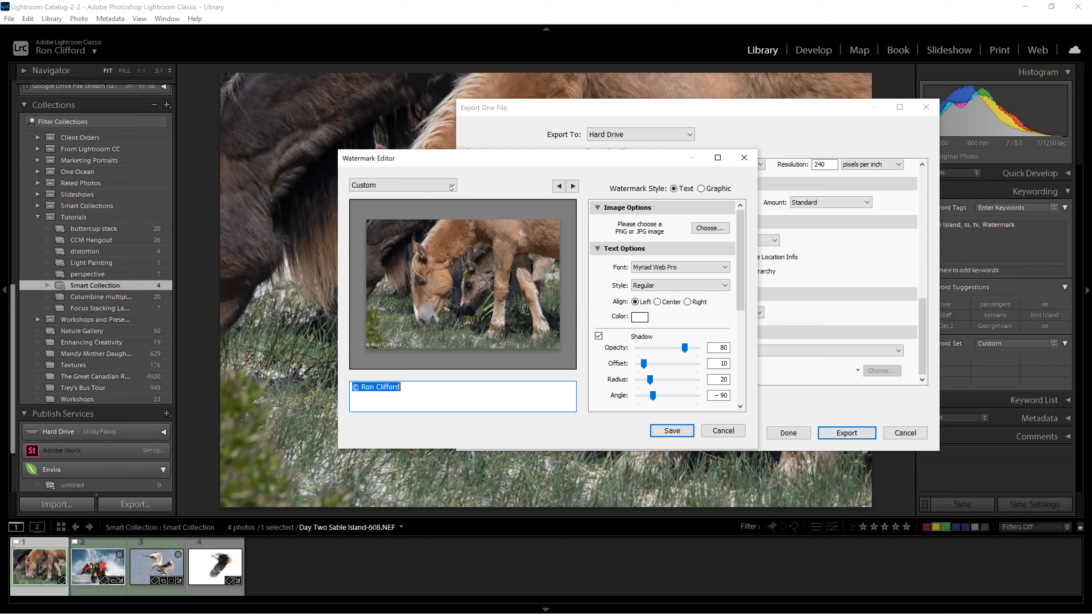
Load the white "600 copy" logo PNG from the Logos and Branding folder as the graphic watermark
click(701, 230)
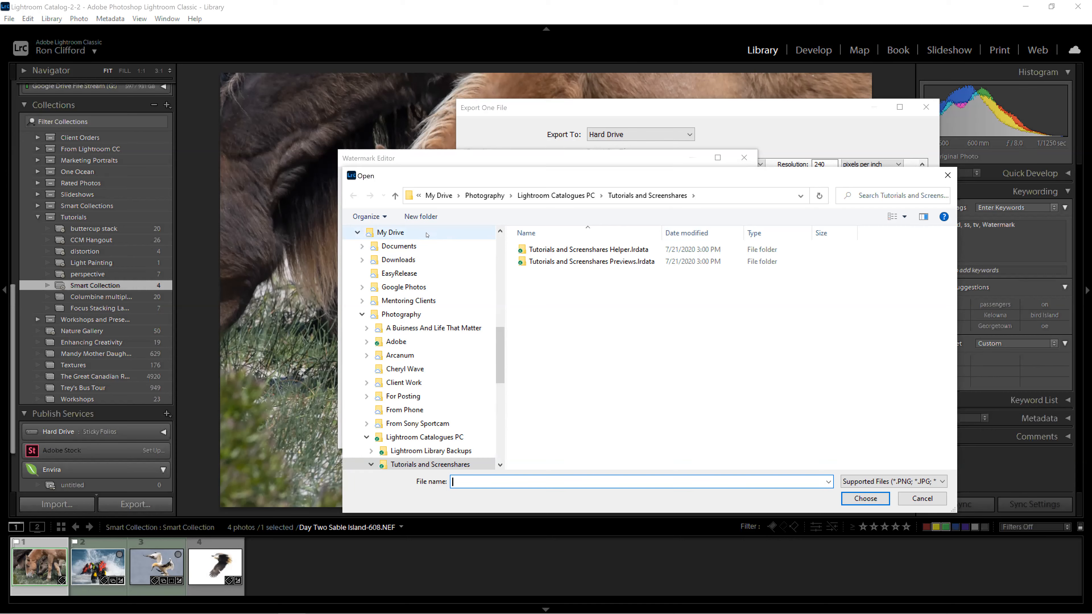
click(415, 329)
double_click(538, 262)
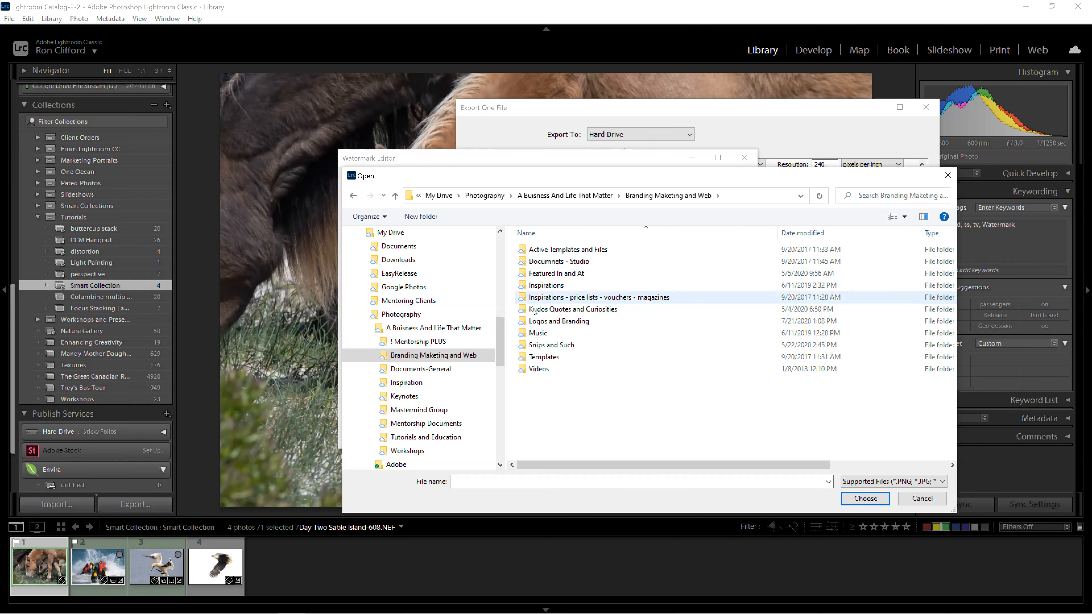
click(535, 321)
double_click(536, 321)
scroll(535, 322, down, 3)
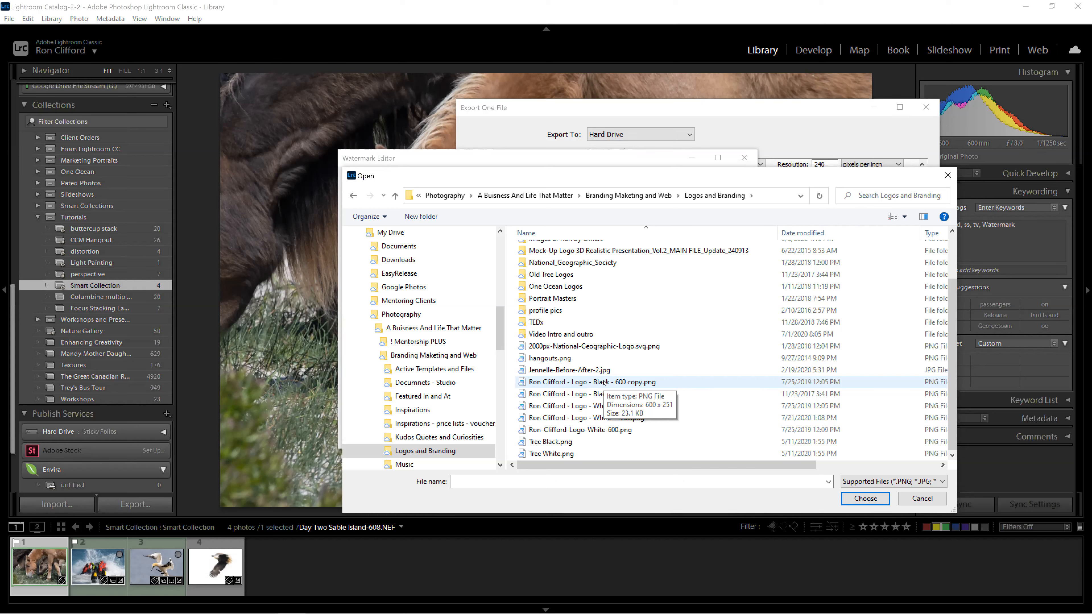
click(606, 407)
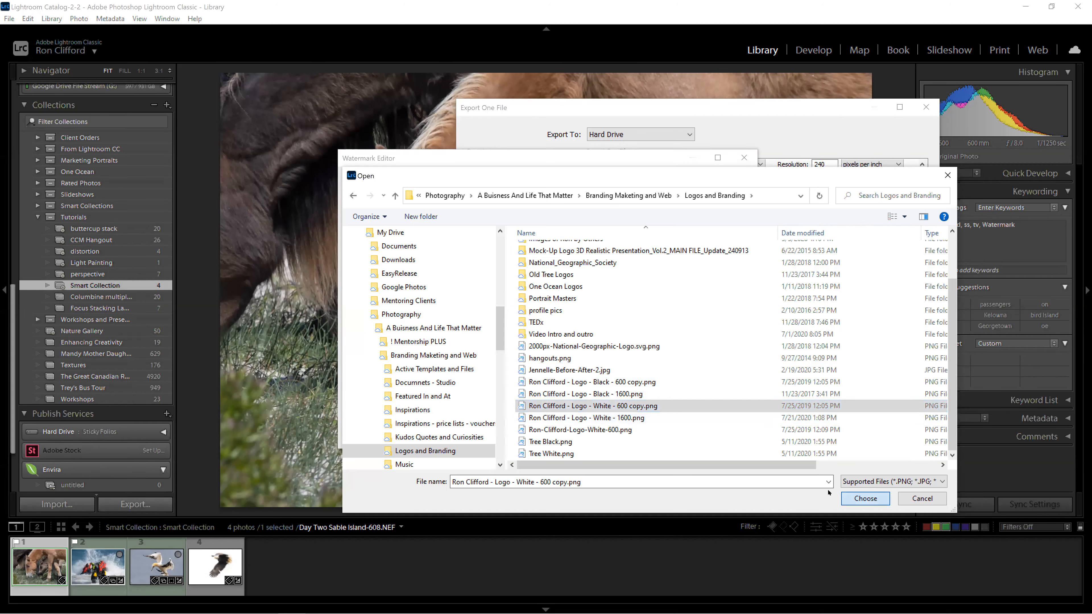
click(866, 499)
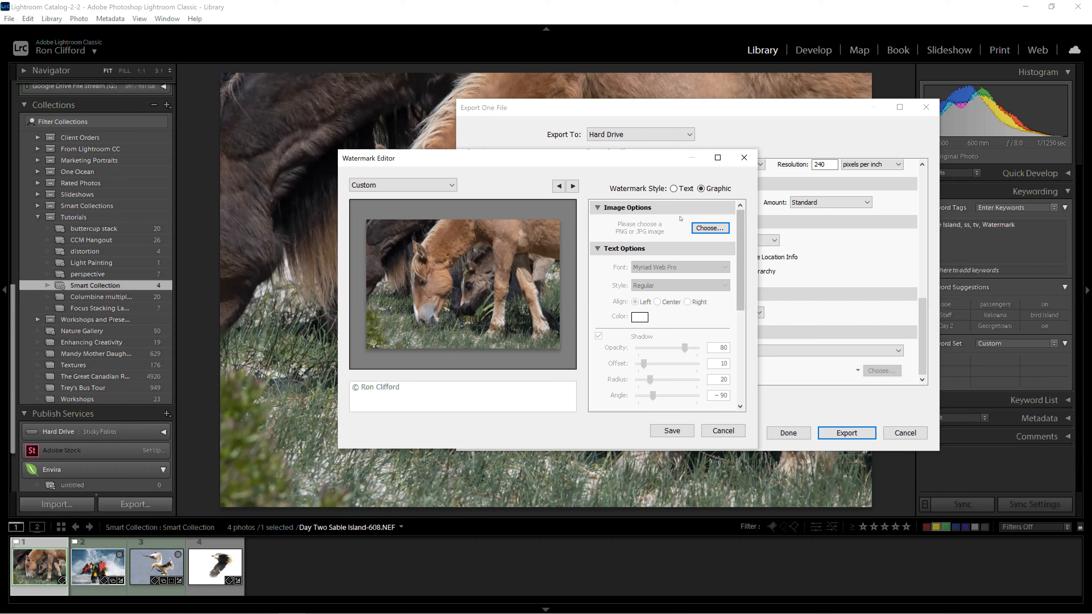
Reduce the logo watermark's proportional size to 20 in the watermark effects
mouse_move(386, 338)
drag(389, 339, 438, 318)
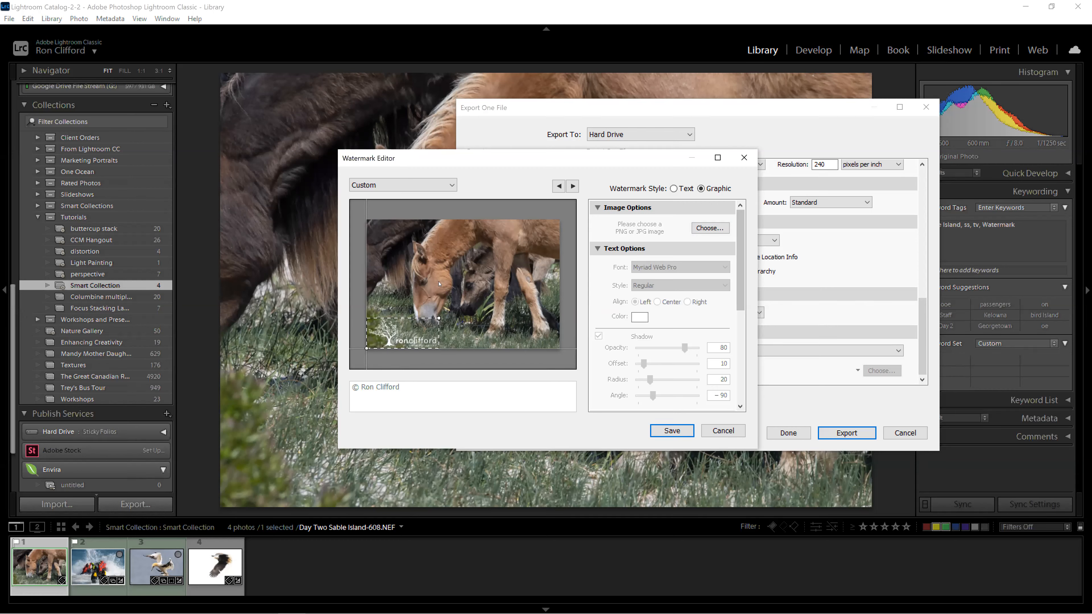
scroll(731, 302, down, 3)
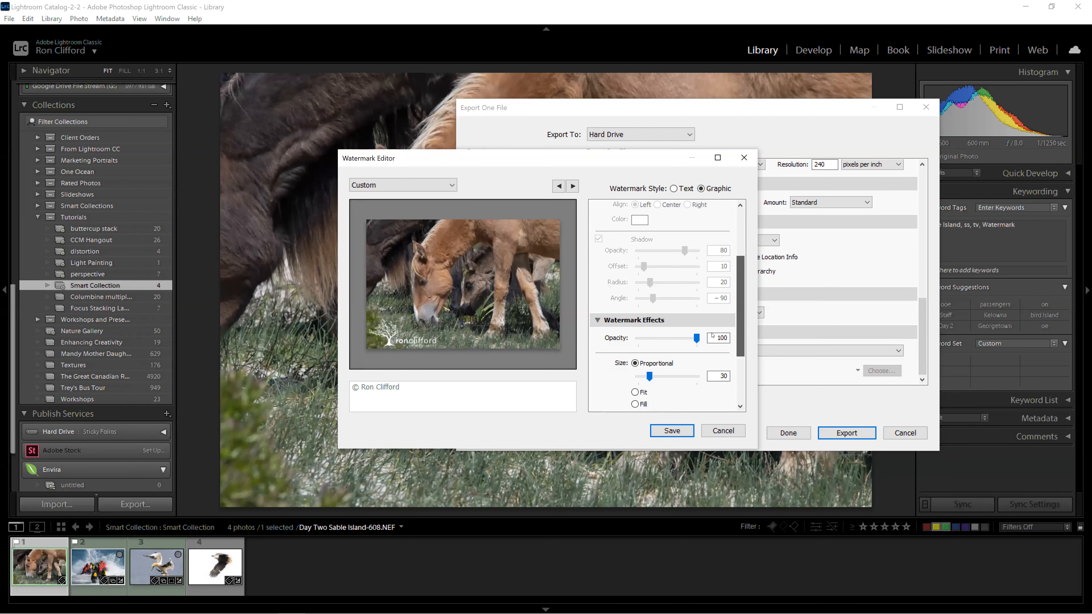
mouse_move(649, 376)
mouse_down()
mouse_move(661, 376)
mouse_move(645, 376)
mouse_up()
drag(741, 305, 742, 234)
mouse_move(740, 288)
mouse_down()
mouse_move(739, 357)
mouse_move(737, 305)
mouse_up()
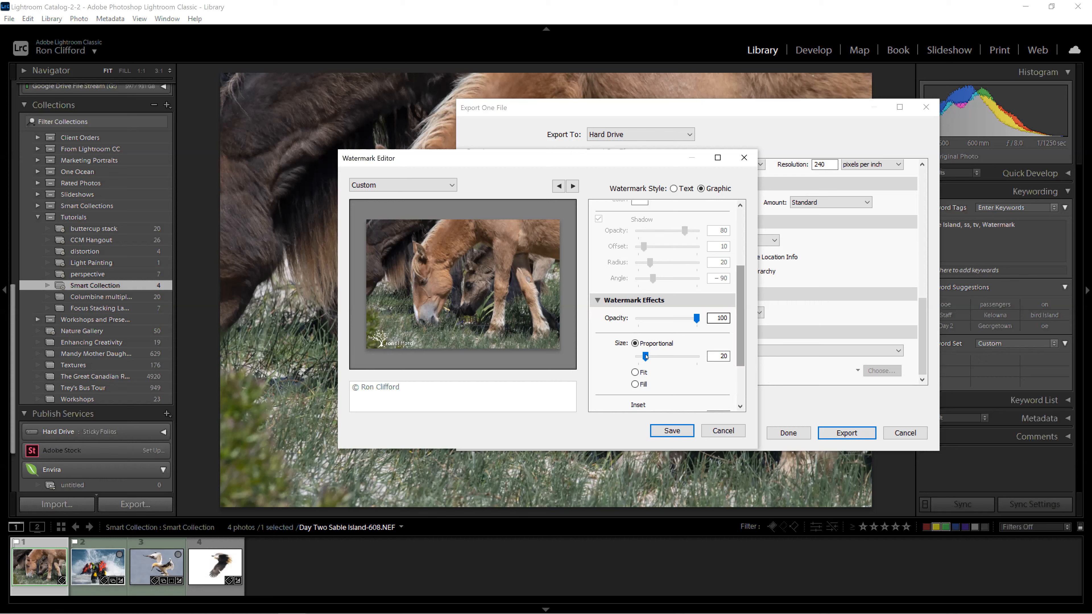
Try proportional sizes of 12 and 9 for the logo watermark and test its opacity, ending at 100
drag(646, 357, 642, 357)
click(717, 356)
text(12)
mouse_move(399, 348)
drag(719, 355, 751, 357)
text(9)
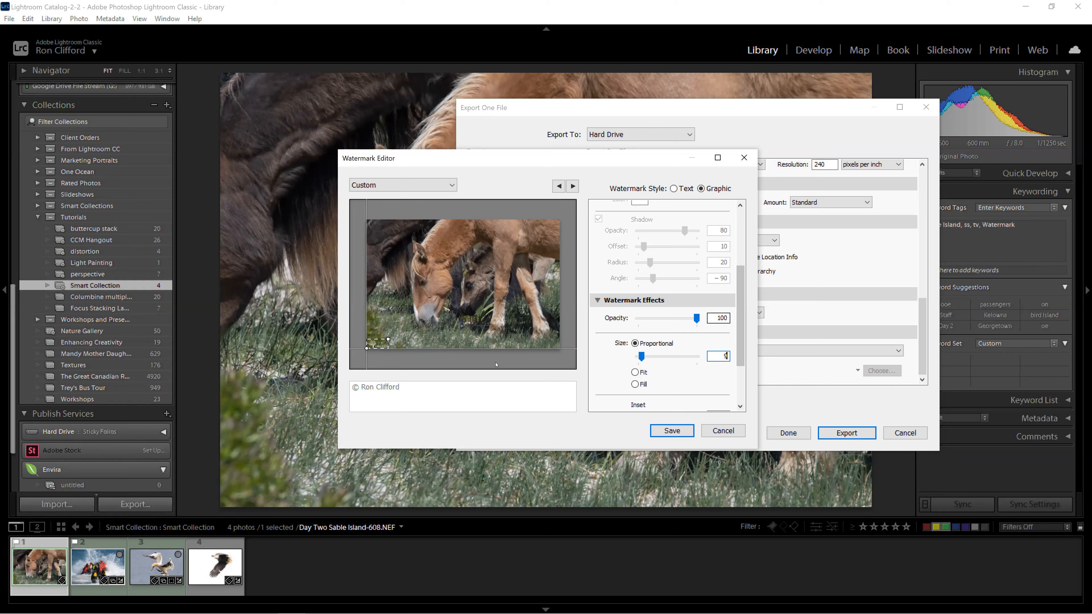
drag(697, 318, 736, 338)
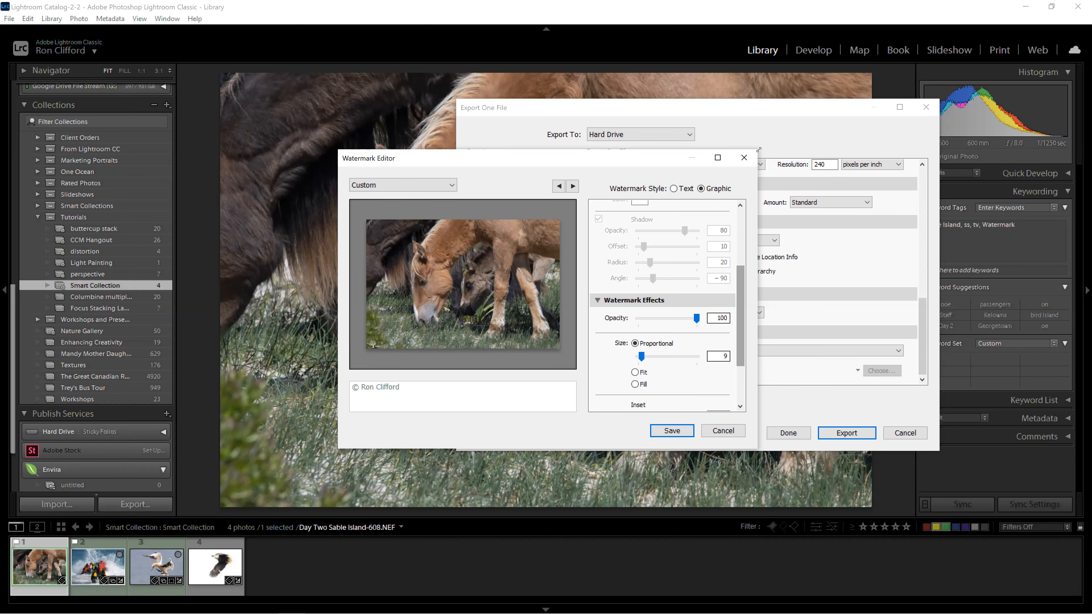
Enlarge the Watermark Editor and anchor the logo in the lower-right corner of the photo after trying other corners
drag(759, 149, 905, 64)
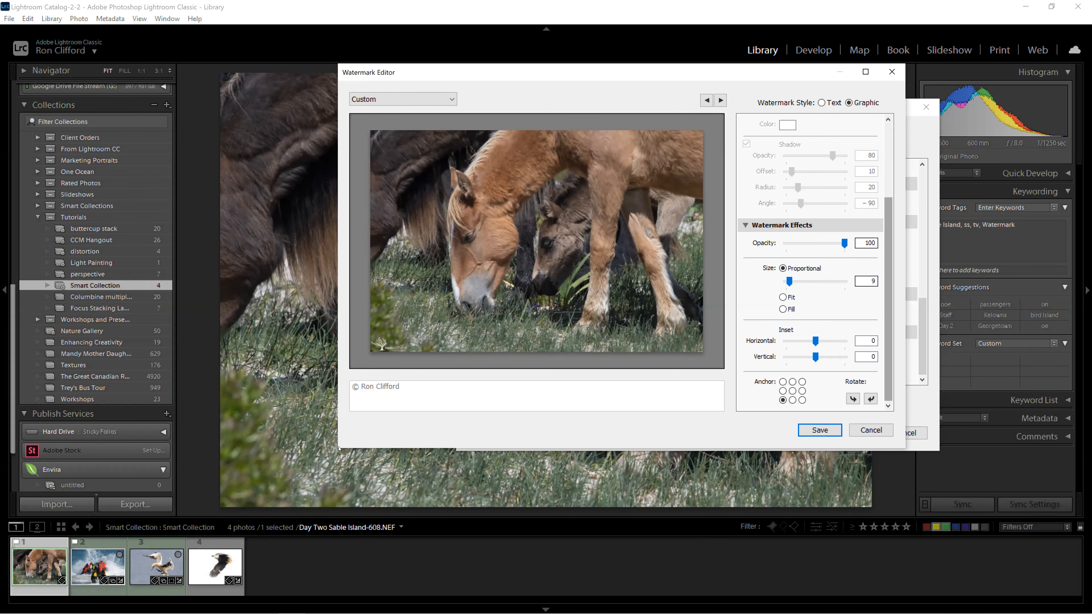
drag(235, 494, 199, 513)
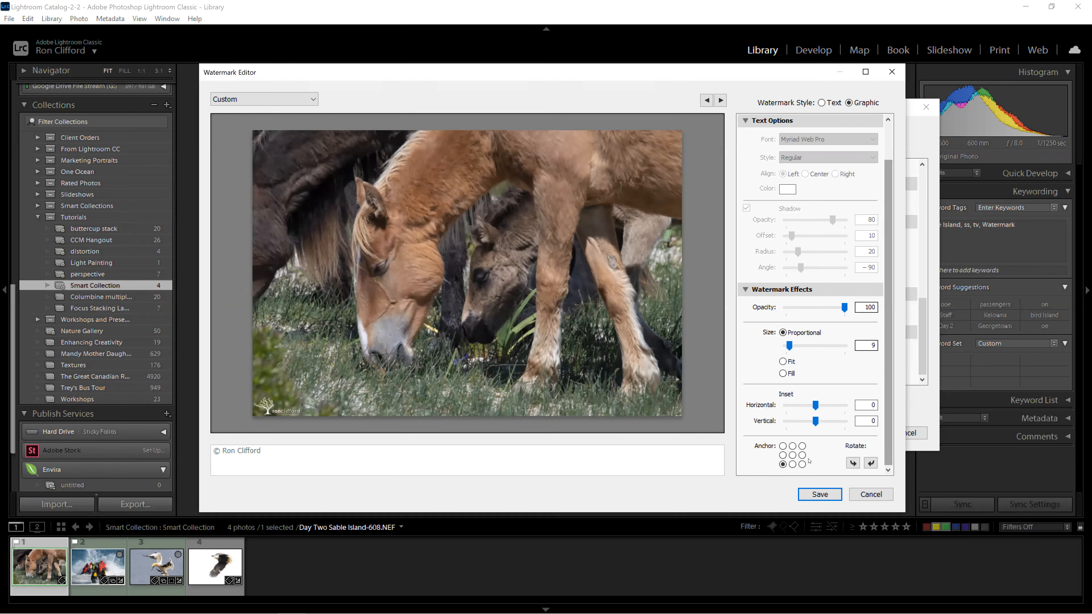
click(802, 465)
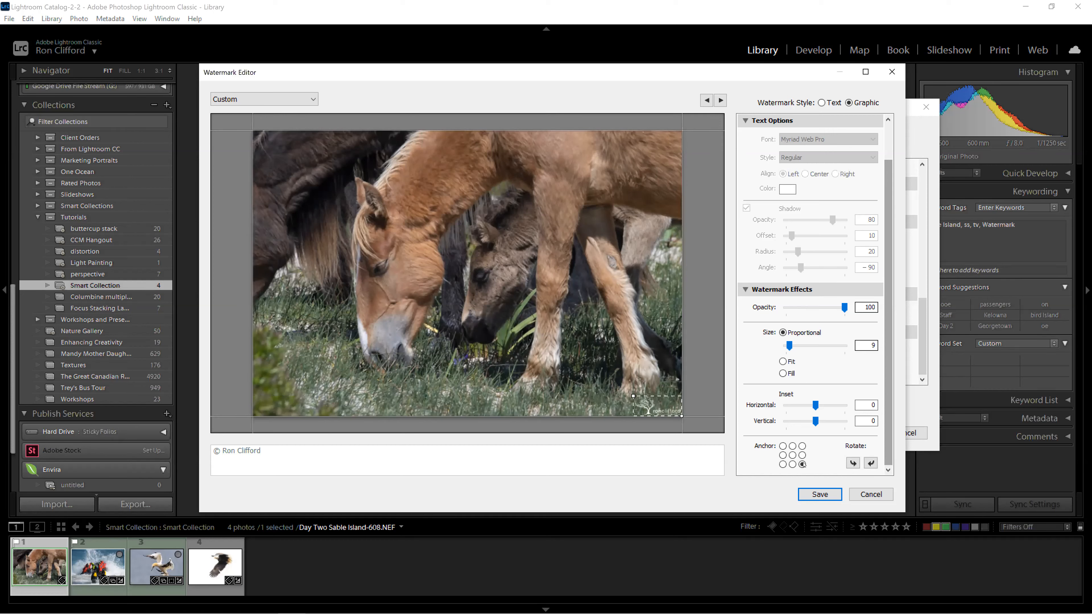
click(802, 446)
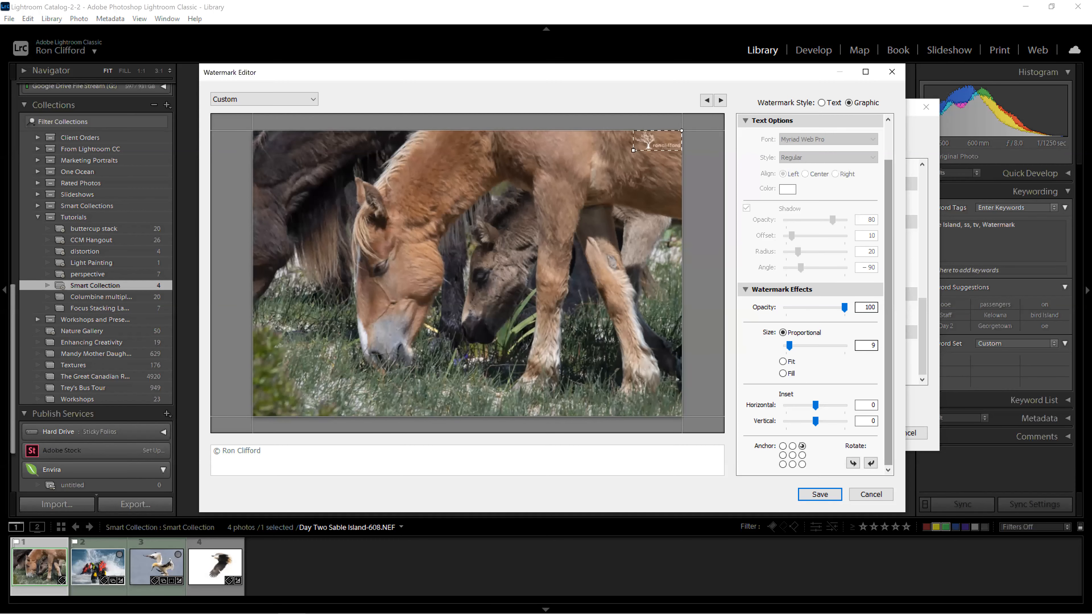
click(783, 446)
click(783, 464)
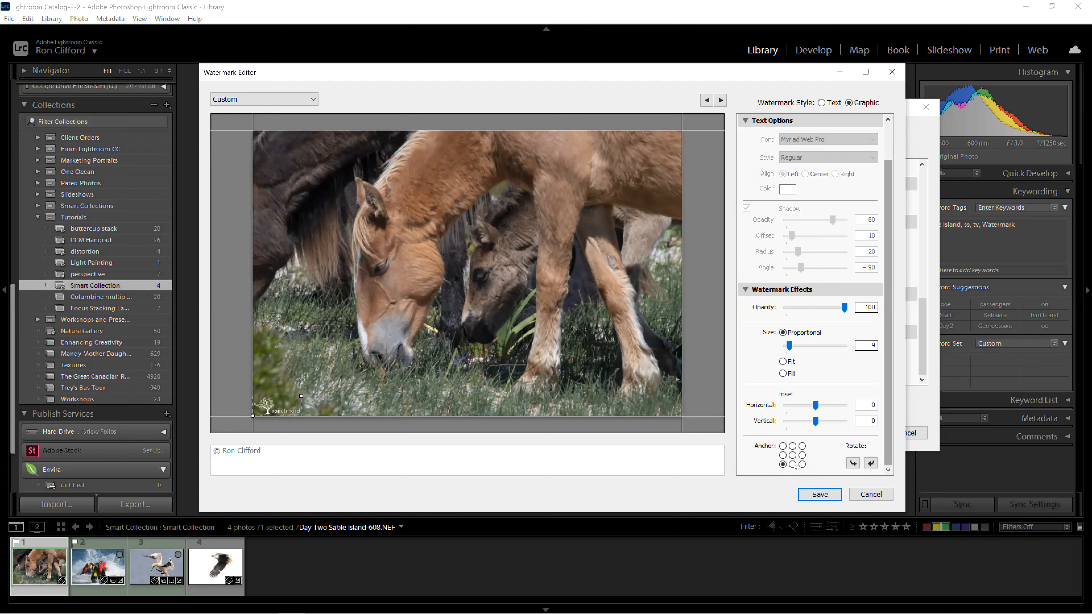
click(803, 465)
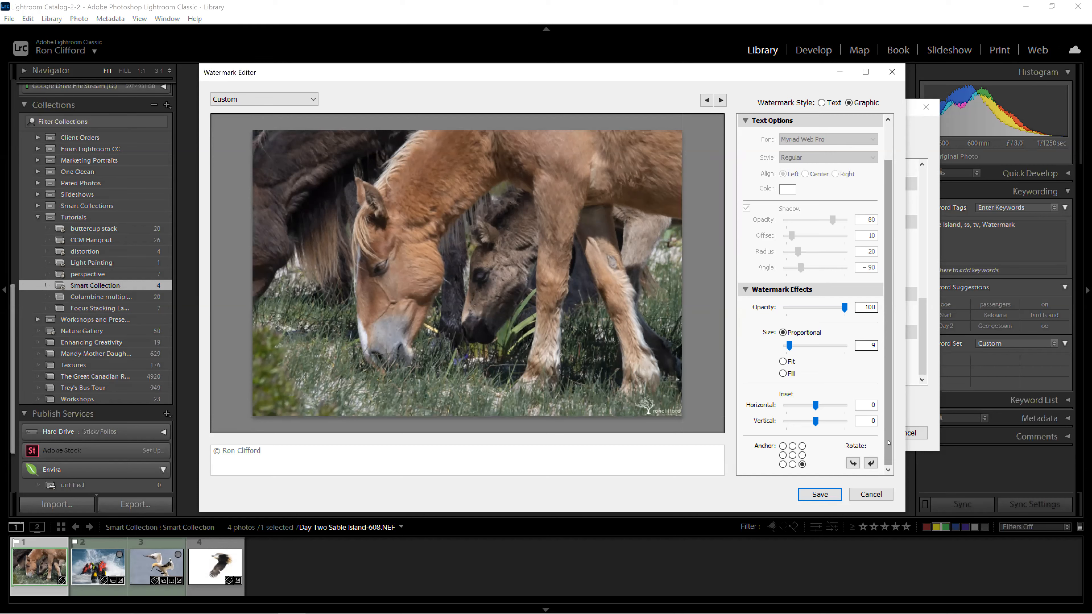
Set the logo watermark's inset to 2 horizontally and 1 vertically, and its proportional size to 12
drag(889, 443, 887, 459)
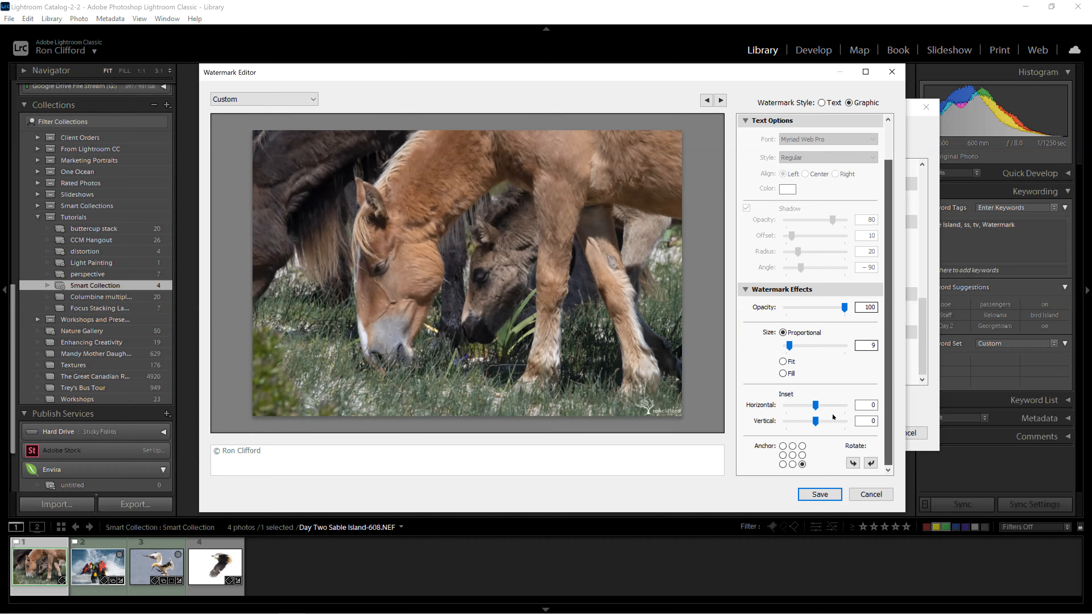
drag(816, 405, 819, 423)
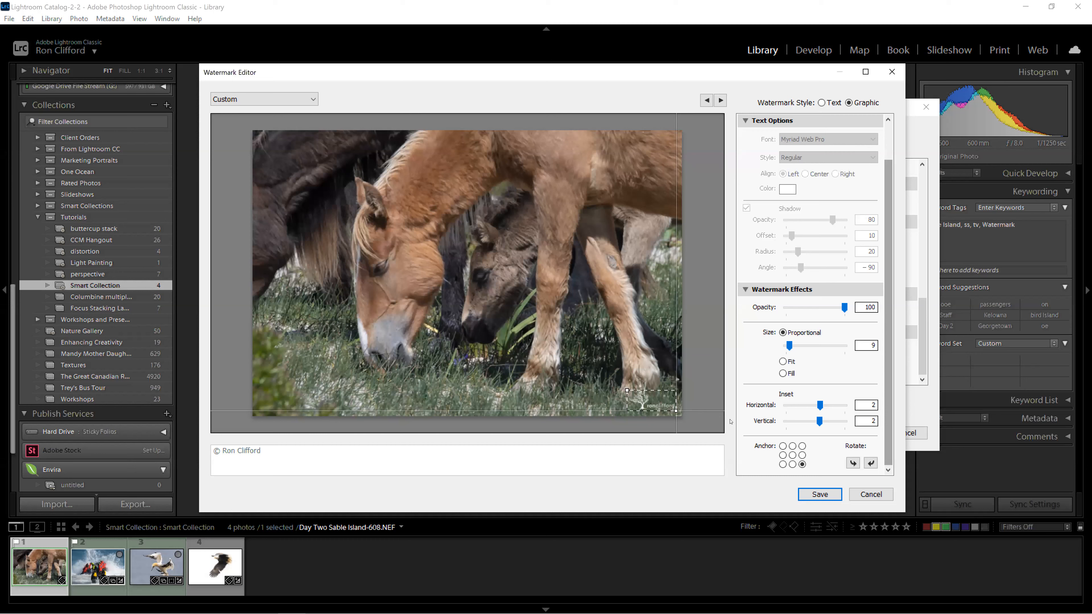
drag(820, 405, 814, 410)
drag(816, 409, 821, 409)
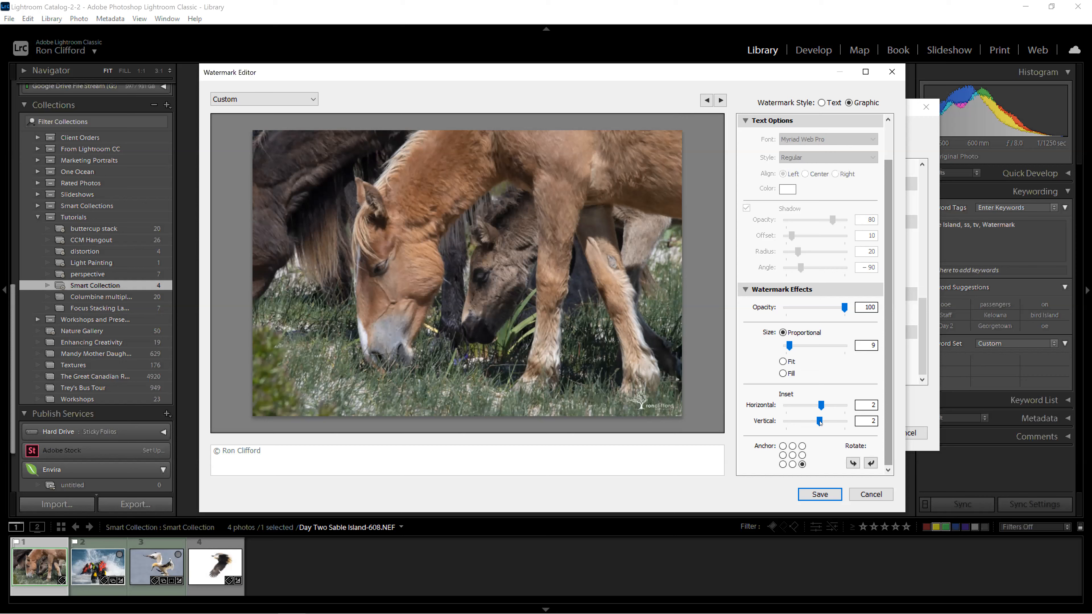
drag(820, 421, 817, 423)
click(874, 345)
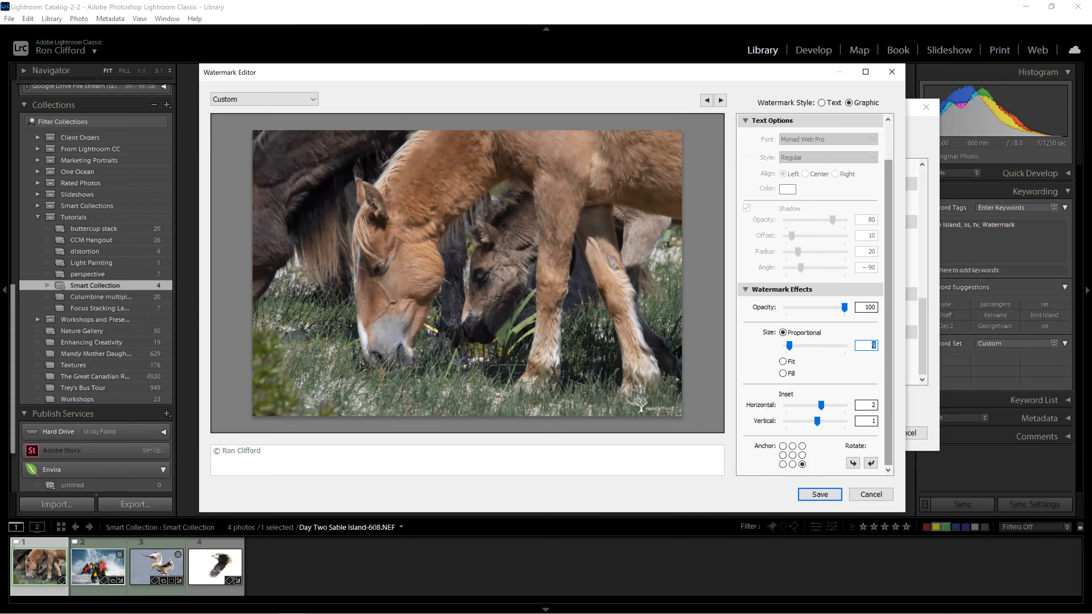
text(12)
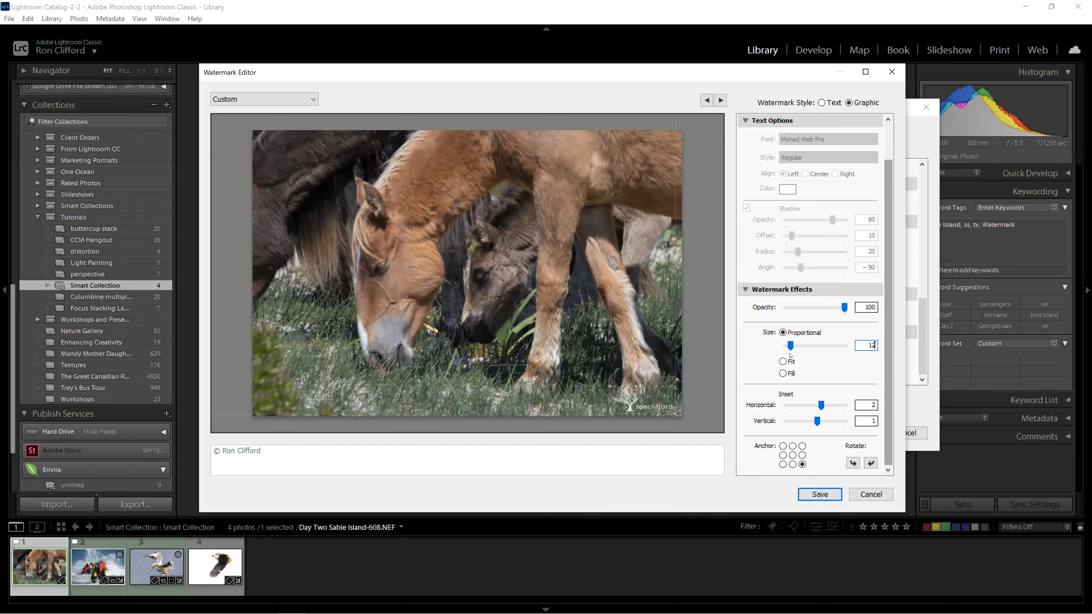
mouse_move(649, 394)
Save the current watermark settings as a new preset named "Logo White LR" and keep it selected
click(303, 103)
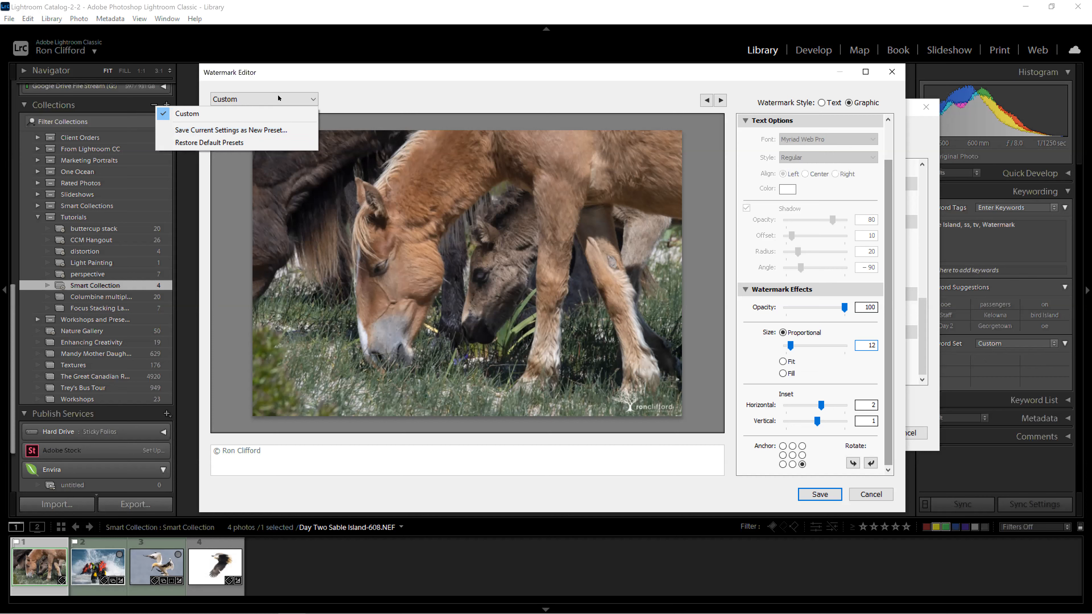
click(257, 131)
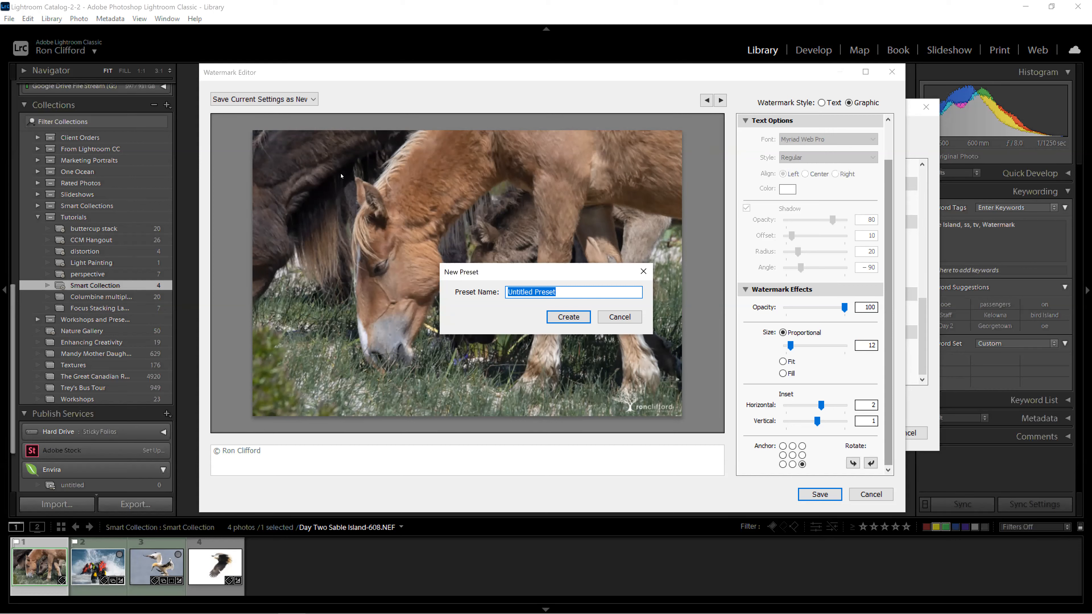
text(Logo White LR)
click(567, 319)
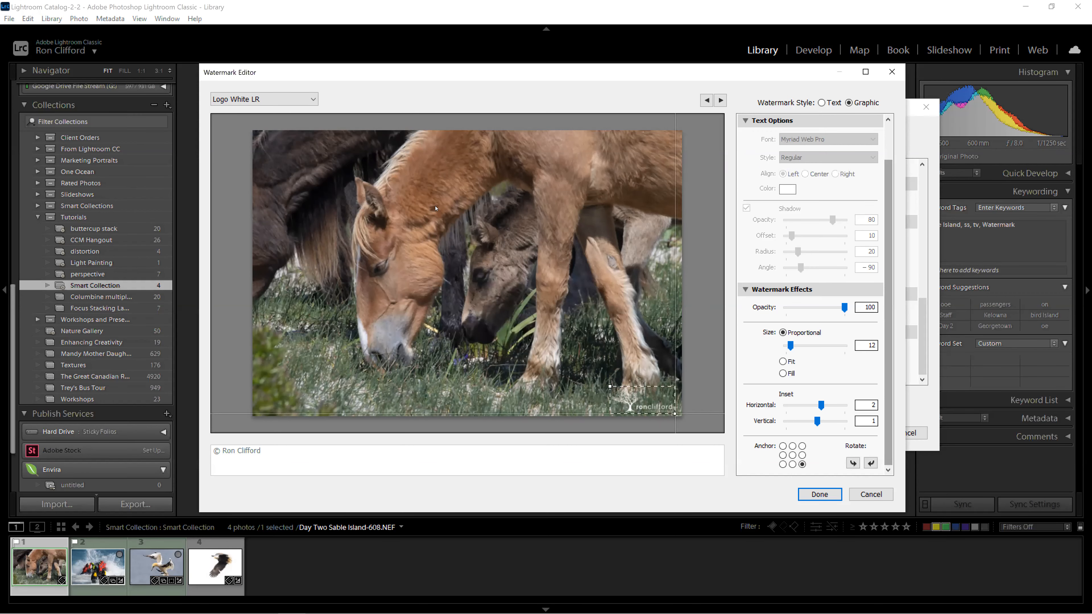
click(298, 101)
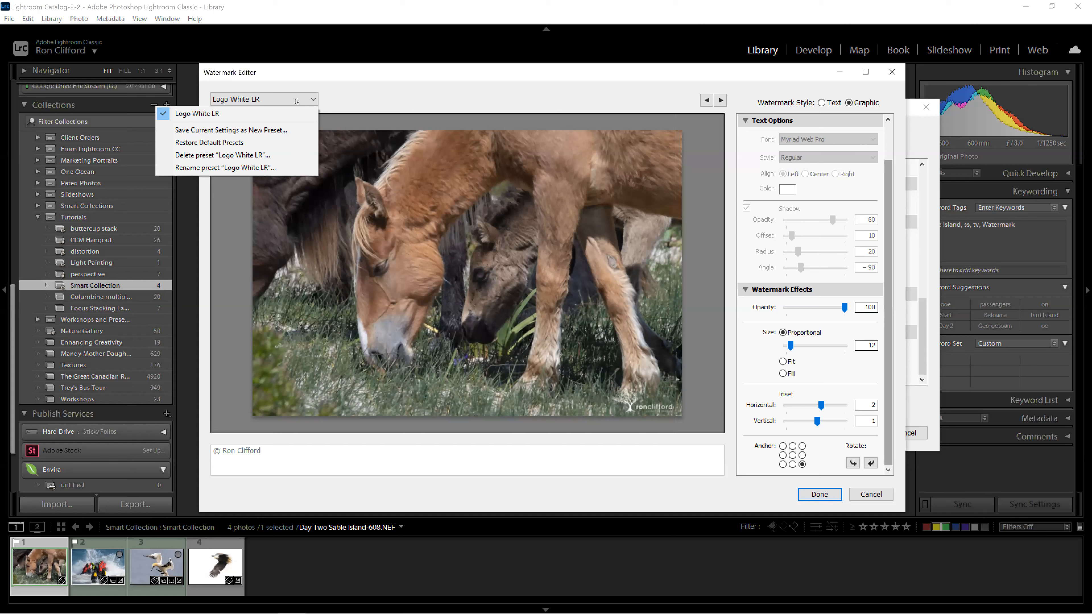
click(207, 119)
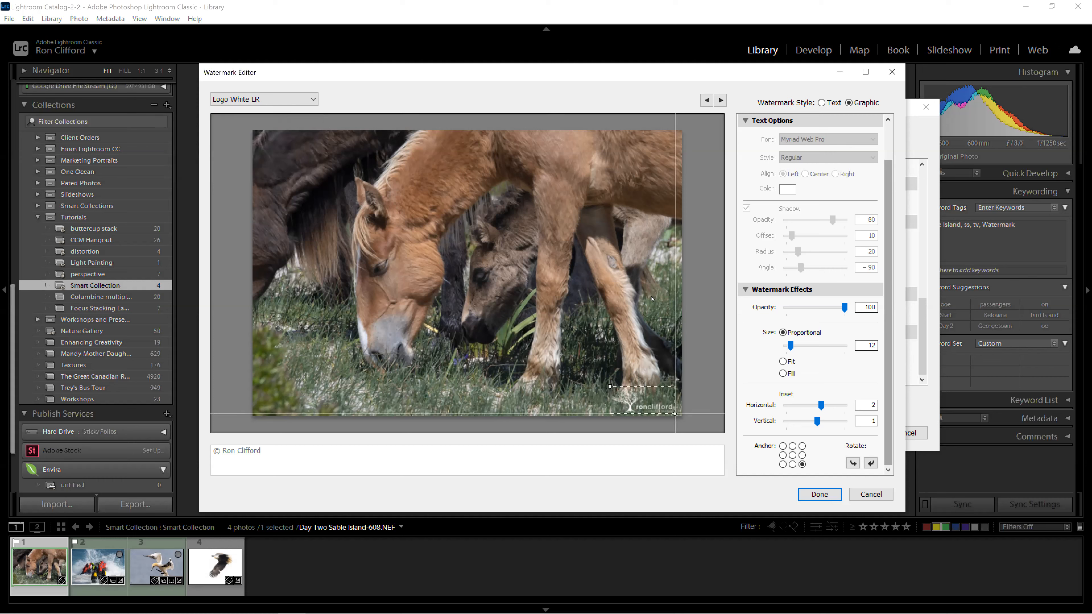
Finish editing the watermark and export the horse photo with Logo White LR applied
click(818, 496)
click(819, 493)
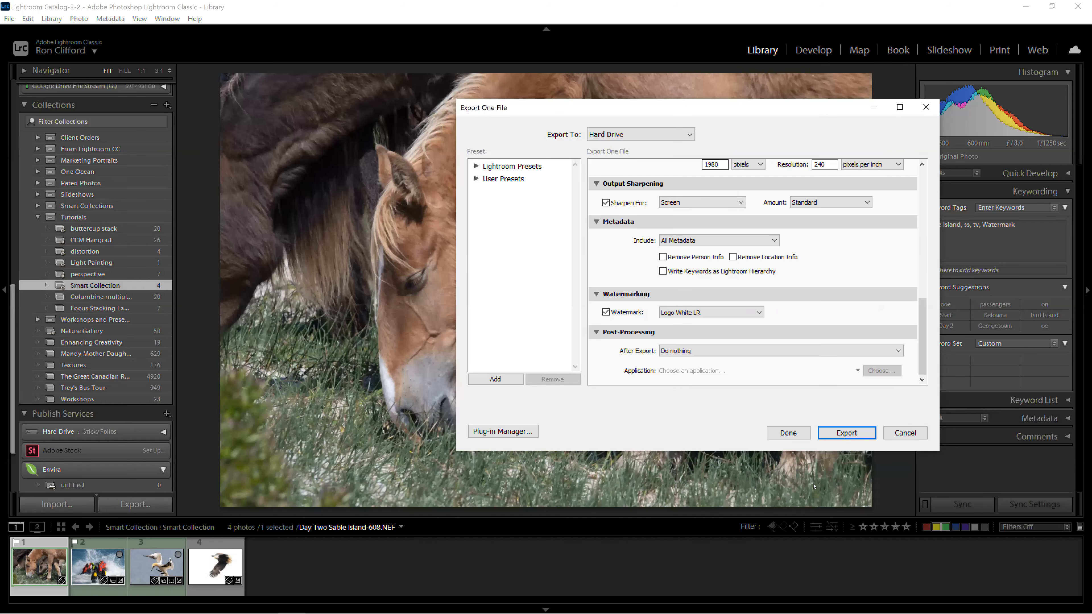
click(845, 432)
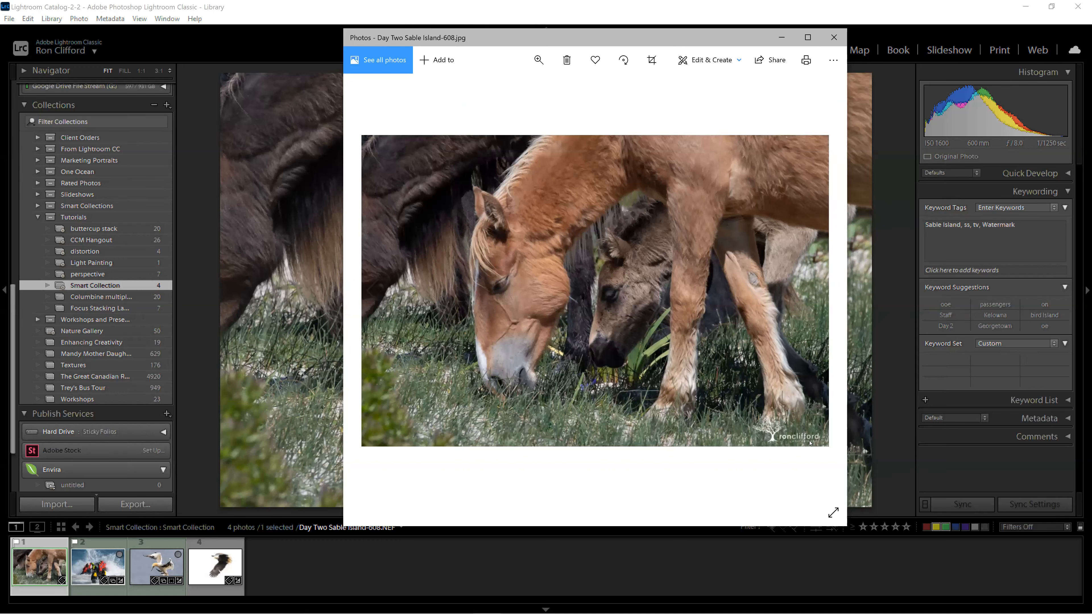
Zoom in on the exported horse JPEG in Photos to examine the logo watermark, and close the image
click(538, 60)
drag(486, 89, 495, 90)
drag(453, 175, 329, 102)
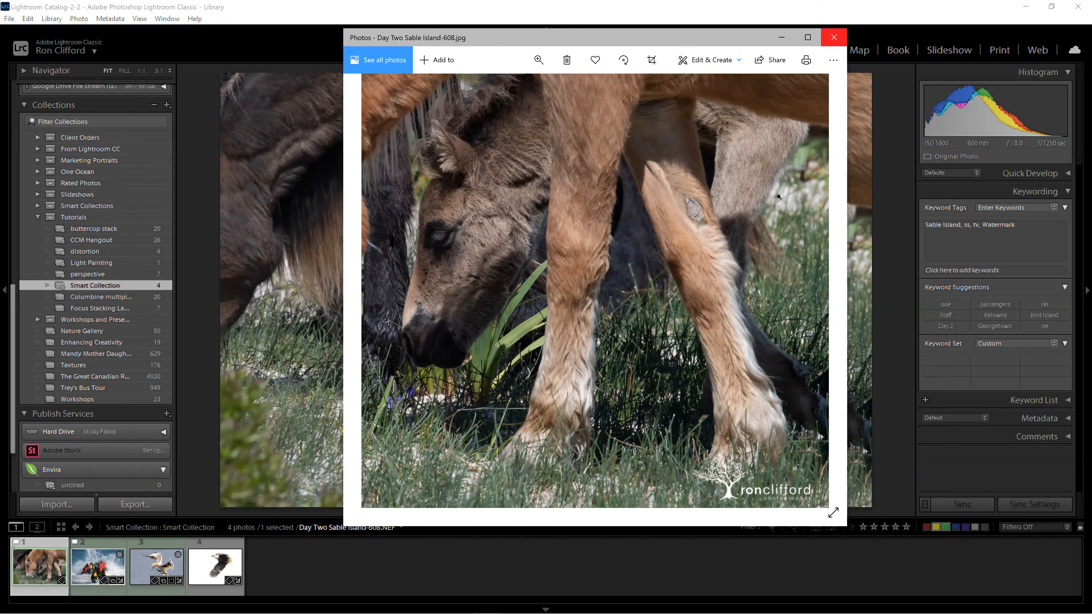
click(835, 38)
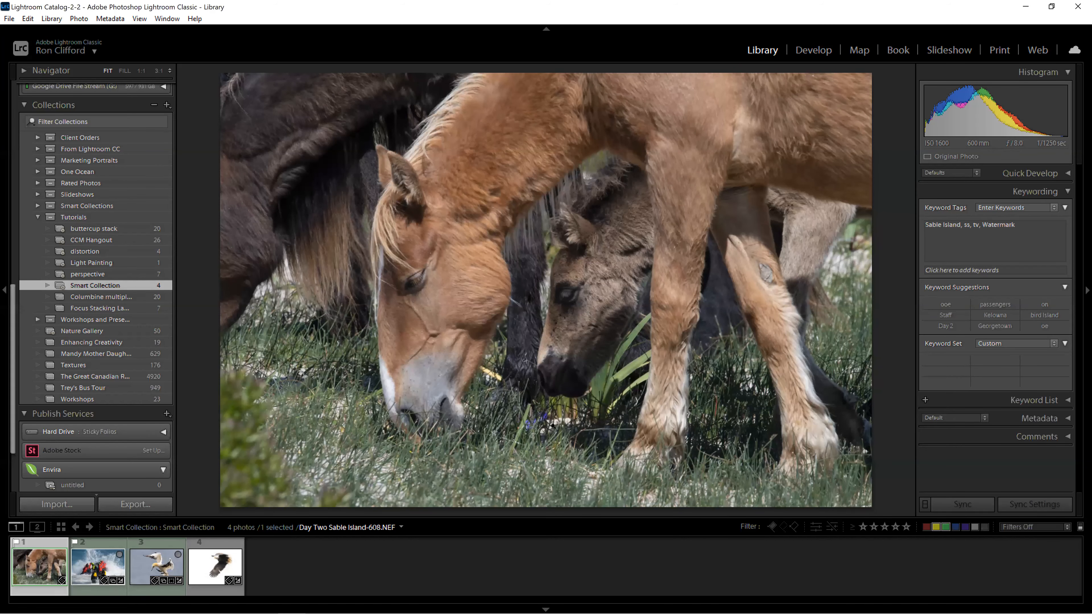
Select the eagle photo with the white background and open its export settings
click(226, 561)
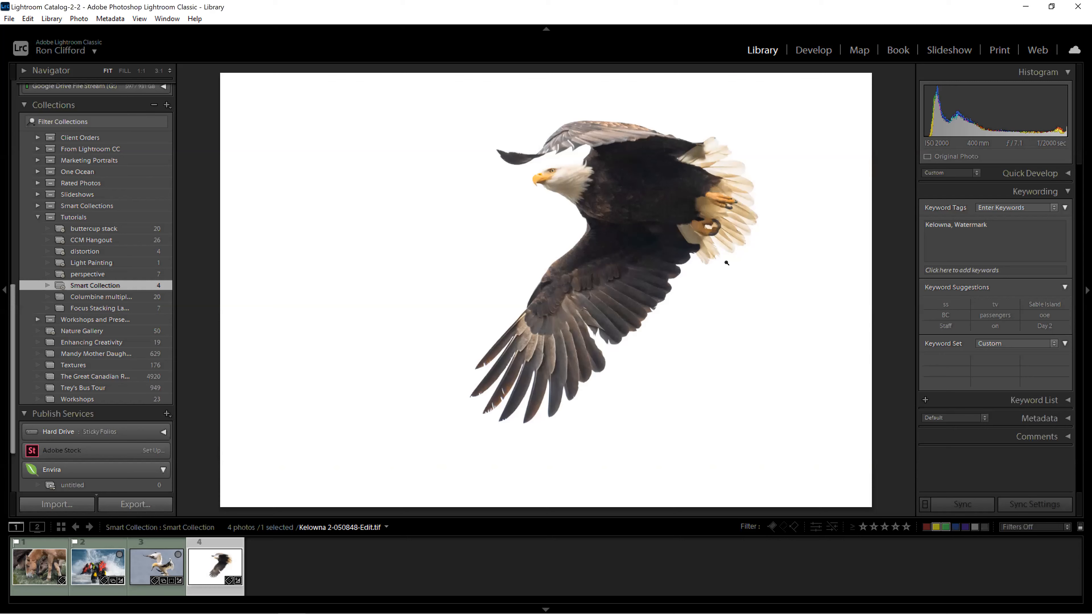
right_click(726, 263)
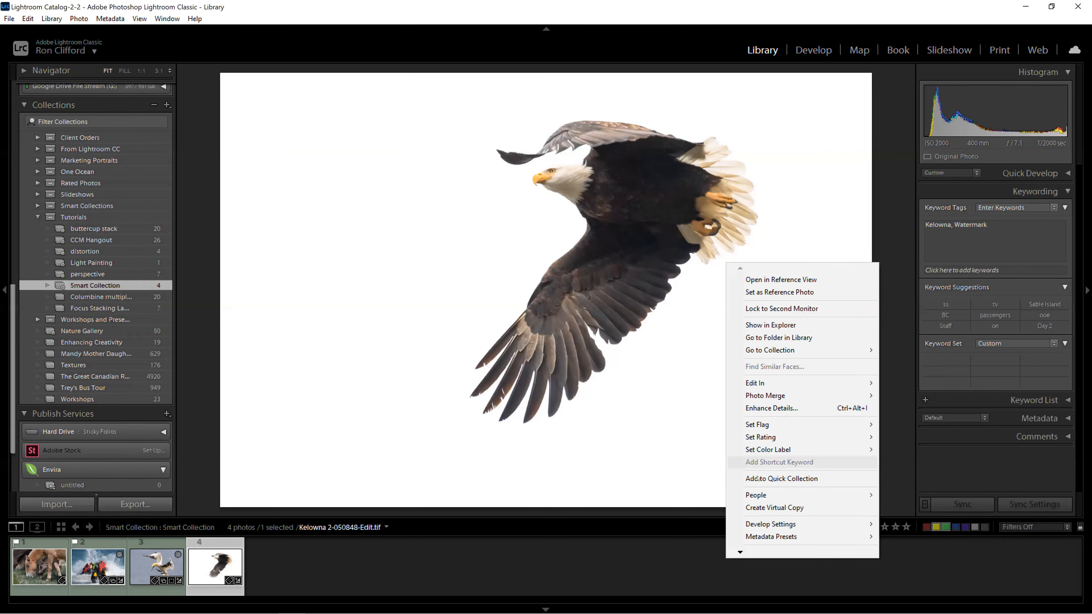
mouse_move(757, 383)
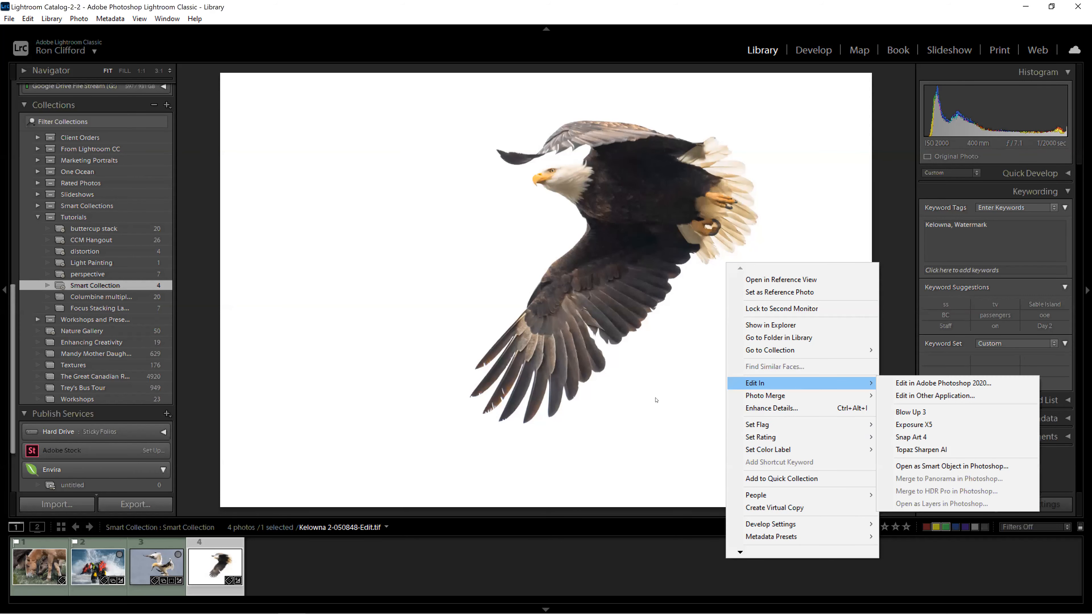
click(462, 443)
click(217, 470)
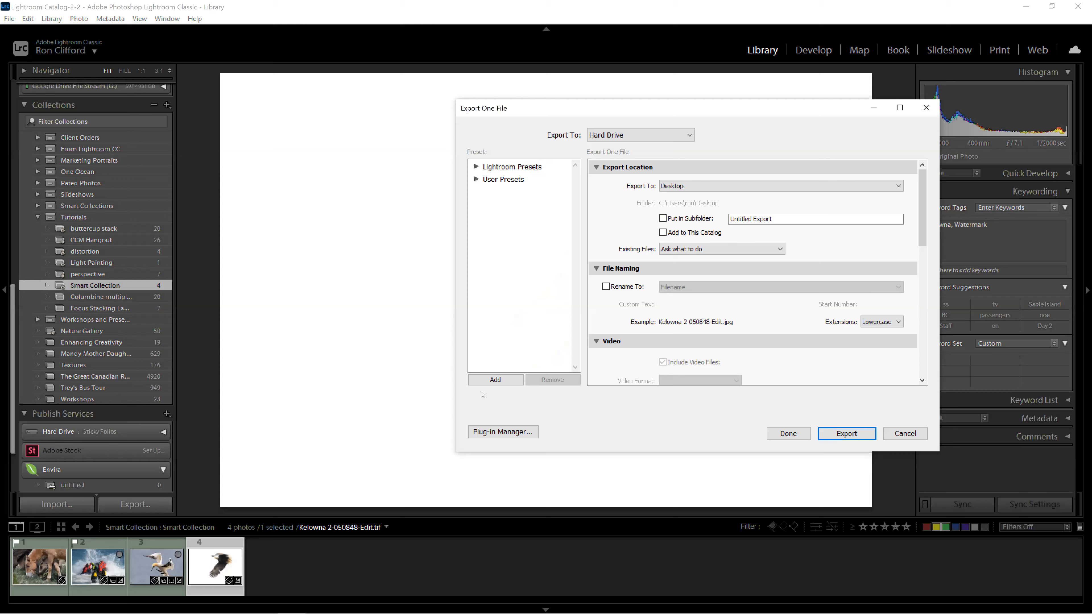
Open the Watermark Editor for the eagle export and keep the Logo White LR preset selected
click(476, 179)
drag(923, 231, 853, 381)
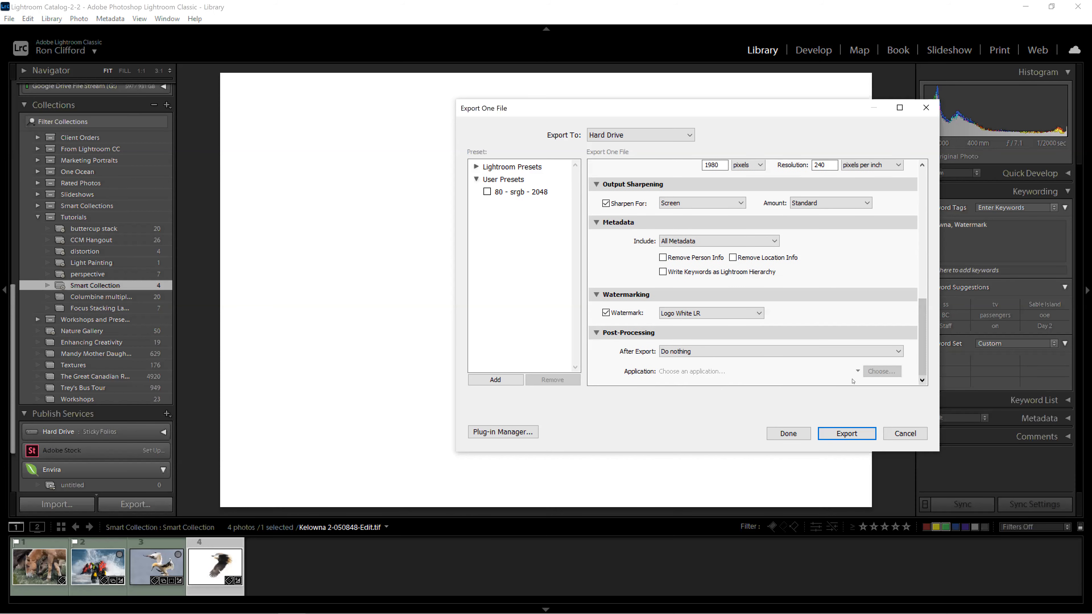
click(669, 316)
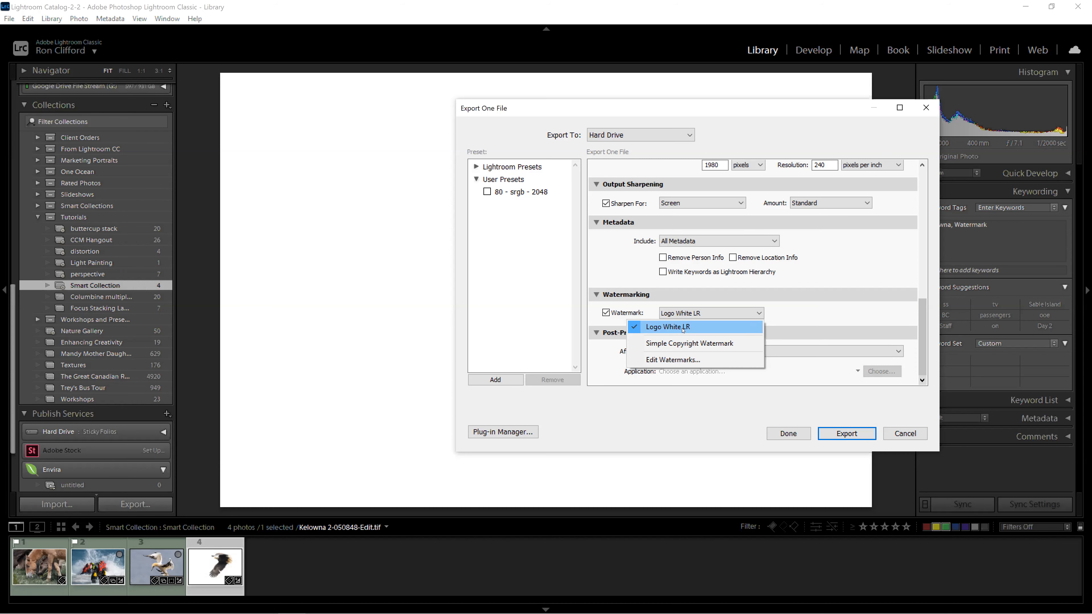
click(676, 359)
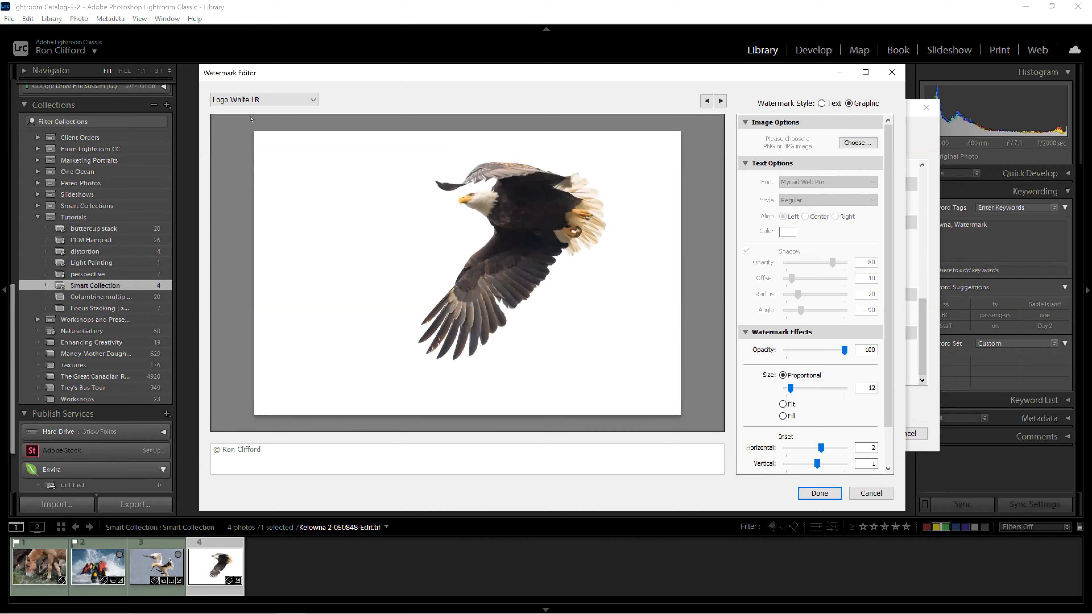
click(266, 99)
click(232, 114)
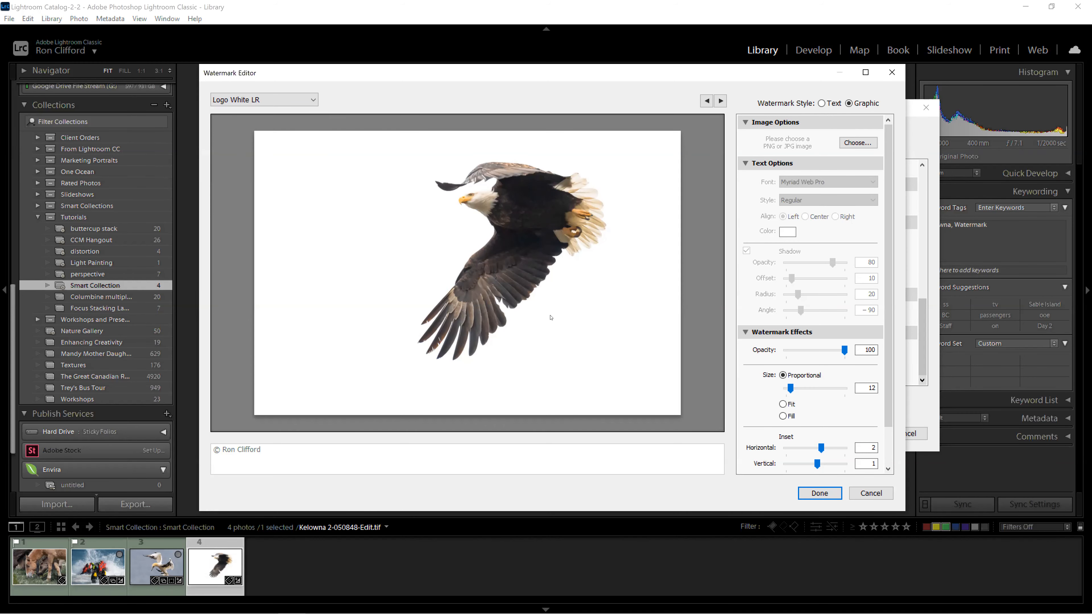
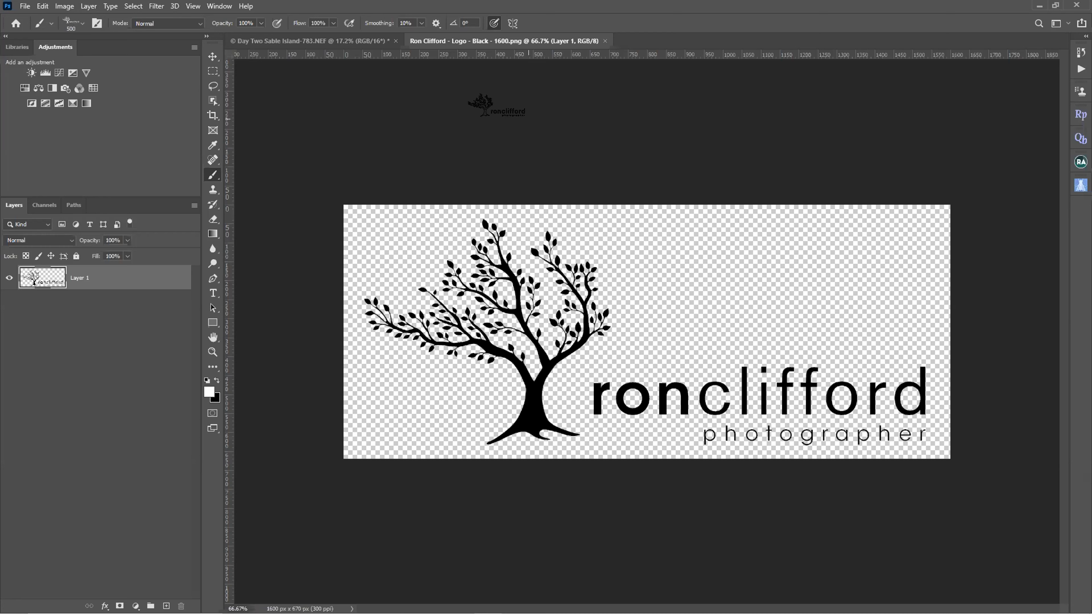
In Photoshop, resize the logo-shaped brush several times over the black logo document, ending at 200 px
key(bracketleft)
key(bracketleft)
key(bracketleft)
key(bracketleft)
key(bracketright)
key(bracketright)
key(bracketleft)
key(bracketleft)
key(bracketleft)
key(bracketright)
key(bracketright)
key(bracketleft)
key(bracketleft)
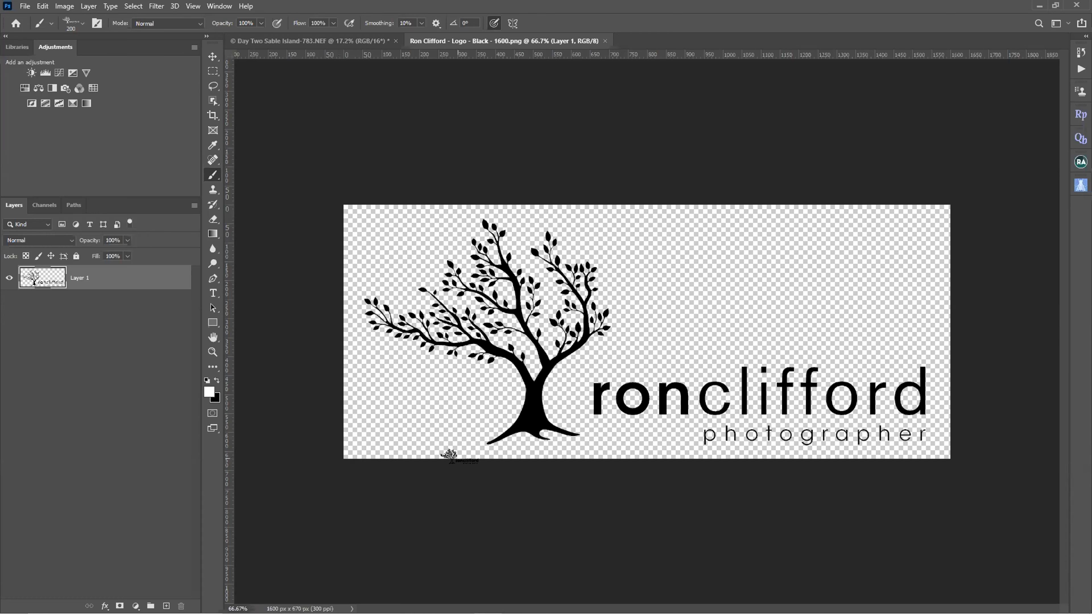
Scale the logo-shaped brush up and down over the black logo document to preview different sizes
key(bracketright)
key(bracketright)
key(bracketright)
key(bracketright)
key(bracketleft)
key(bracketleft)
key(bracketleft)
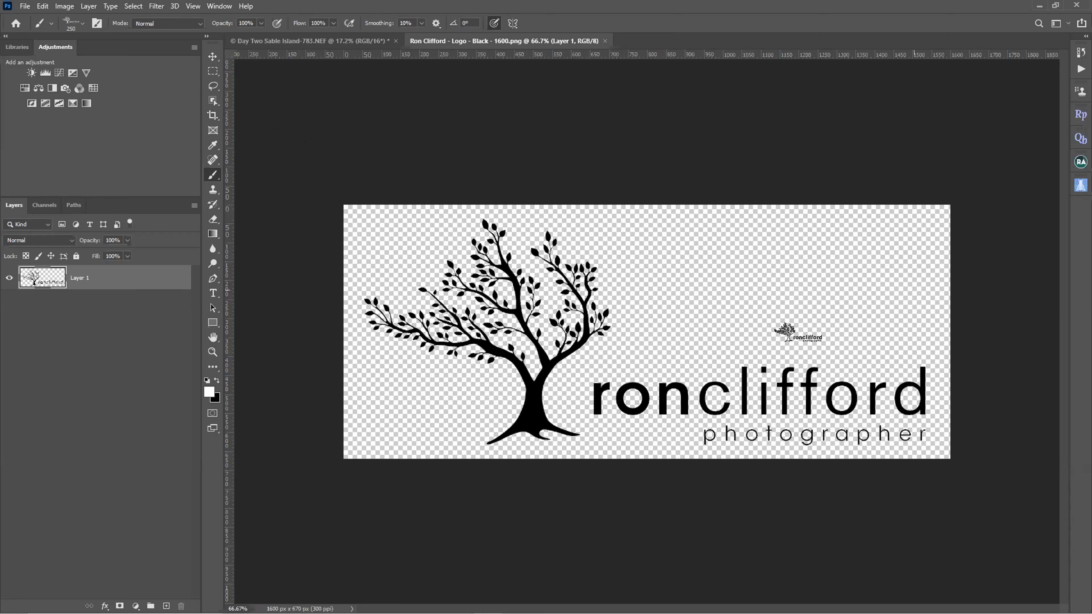
key(bracketleft)
Switch to the Day Two Sable Island-783.NEF photo and enlarge the logo-shaped brush to 1000 px
click(351, 42)
key(bracketright)
key(bracketright)
key(bracketright)
key(bracketright)
key(bracketright)
key(bracketright)
key(bracketright)
key(bracketright)
key(bracketright)
key(bracketright)
key(bracketleft)
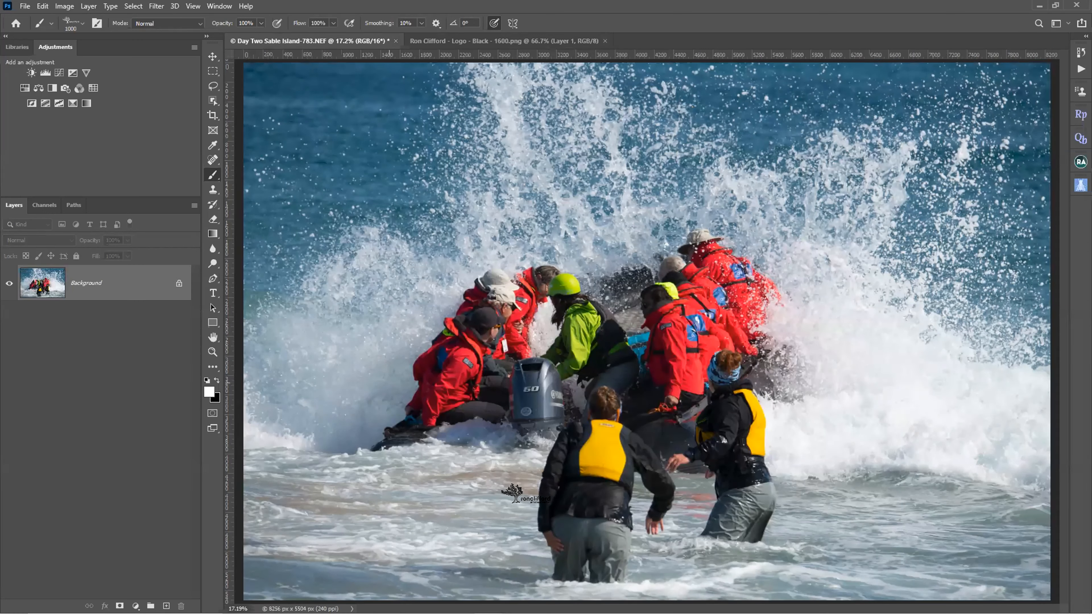
Stamp the logo in white in the photo's lower-right corner and in red on the wave beside the boat
click(919, 552)
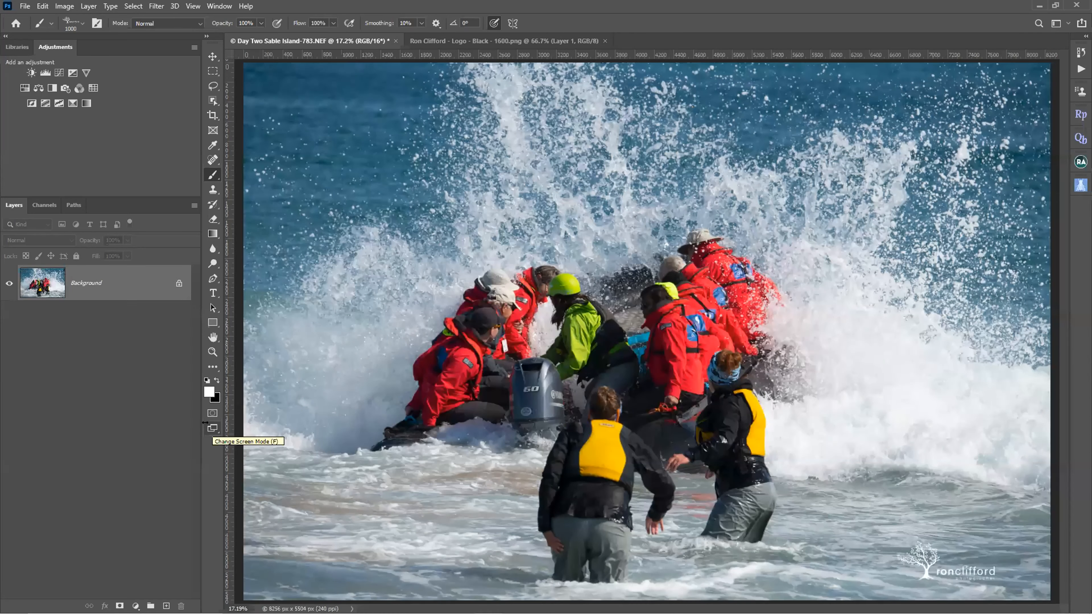
click(209, 391)
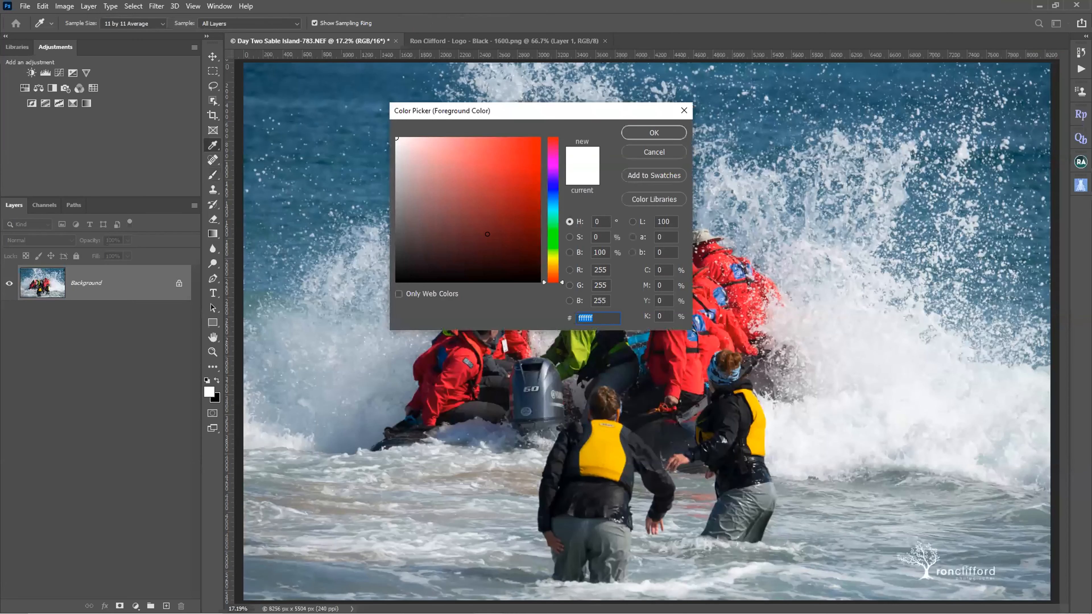
click(497, 179)
click(651, 134)
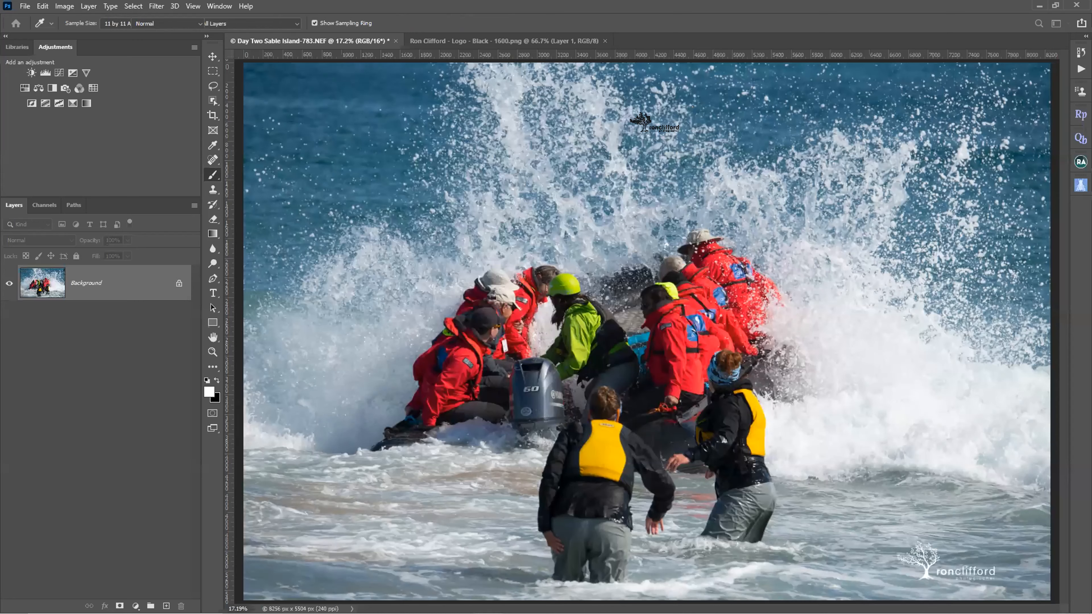
click(855, 344)
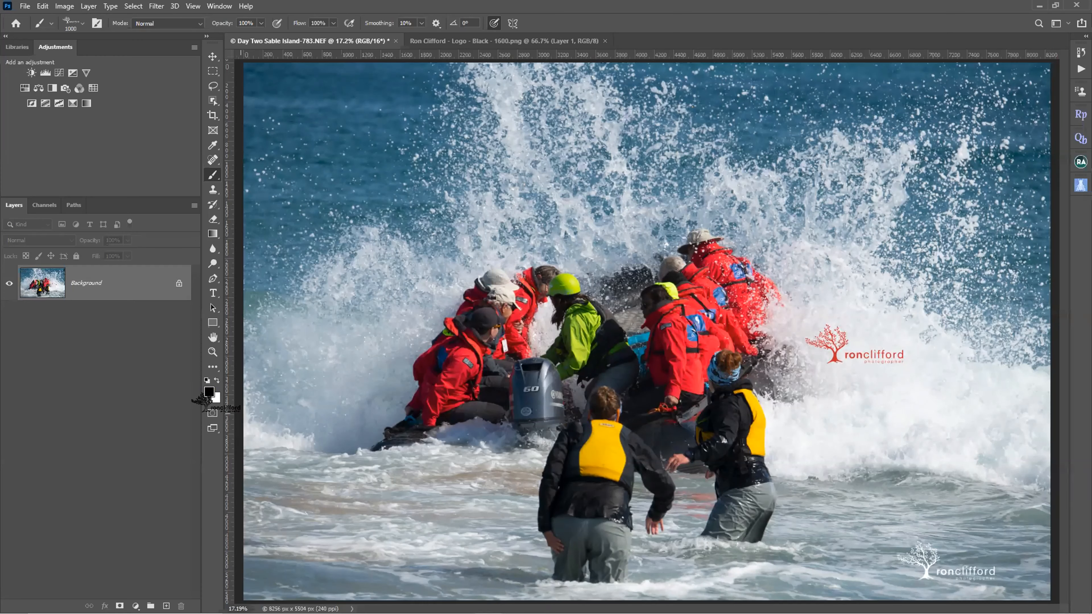
Restore the default black and white colours and stamp the logo in white and in black over the water
key(d)
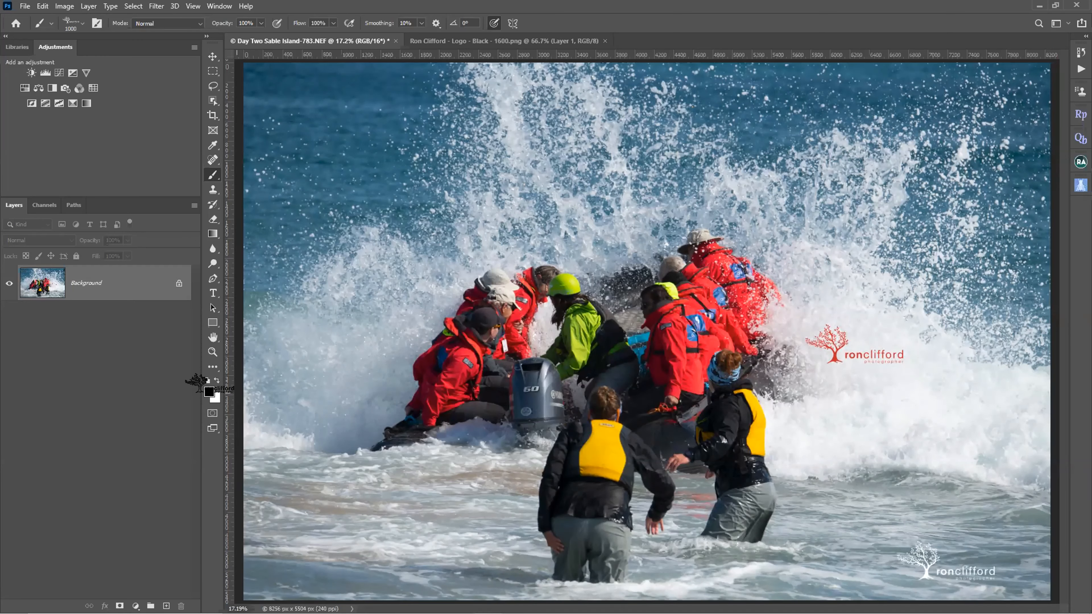
key(x)
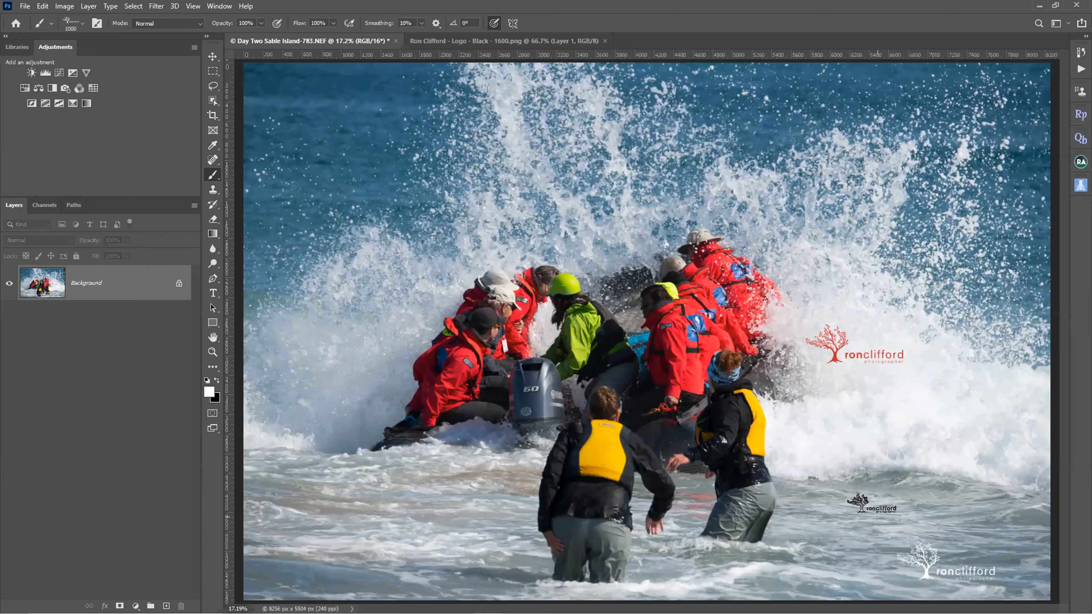
click(911, 503)
key(x)
click(932, 475)
Duplicate the Background layer and delete the duplicate again
key(ctrl+j)
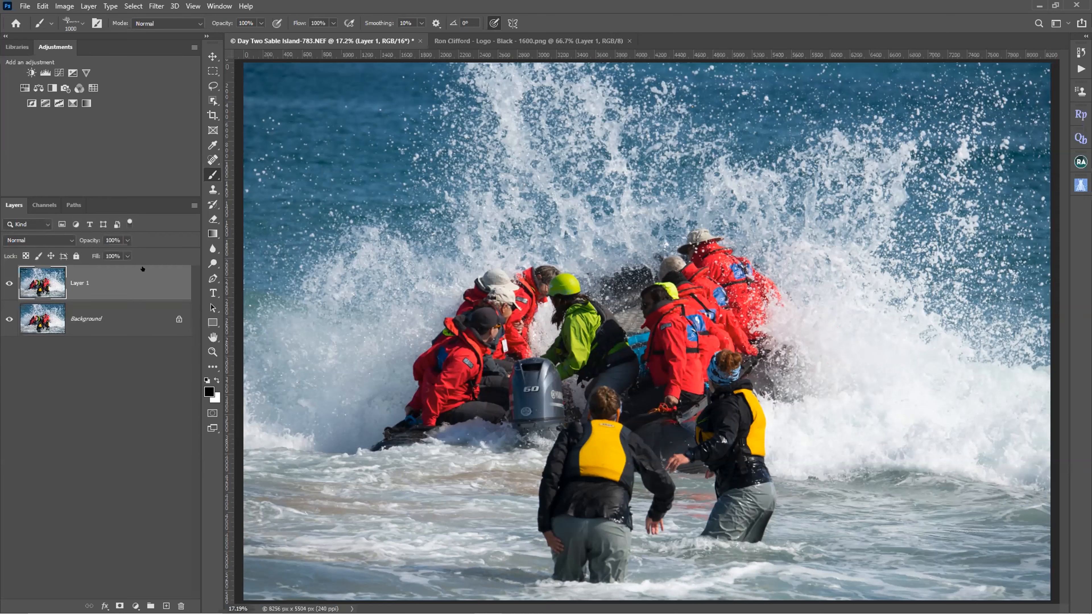
drag(141, 276, 180, 606)
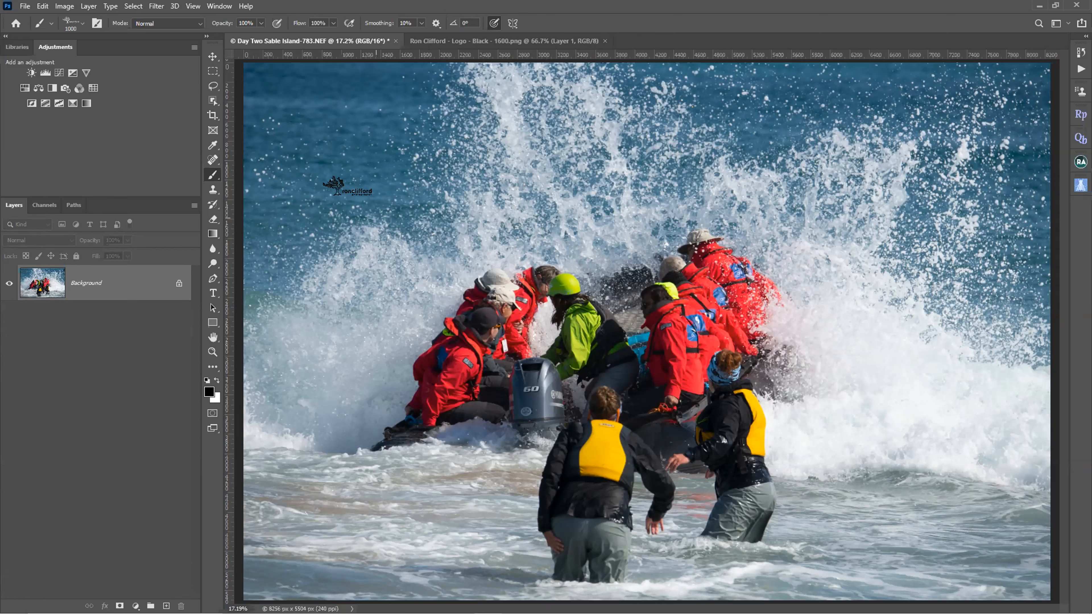
click(316, 111)
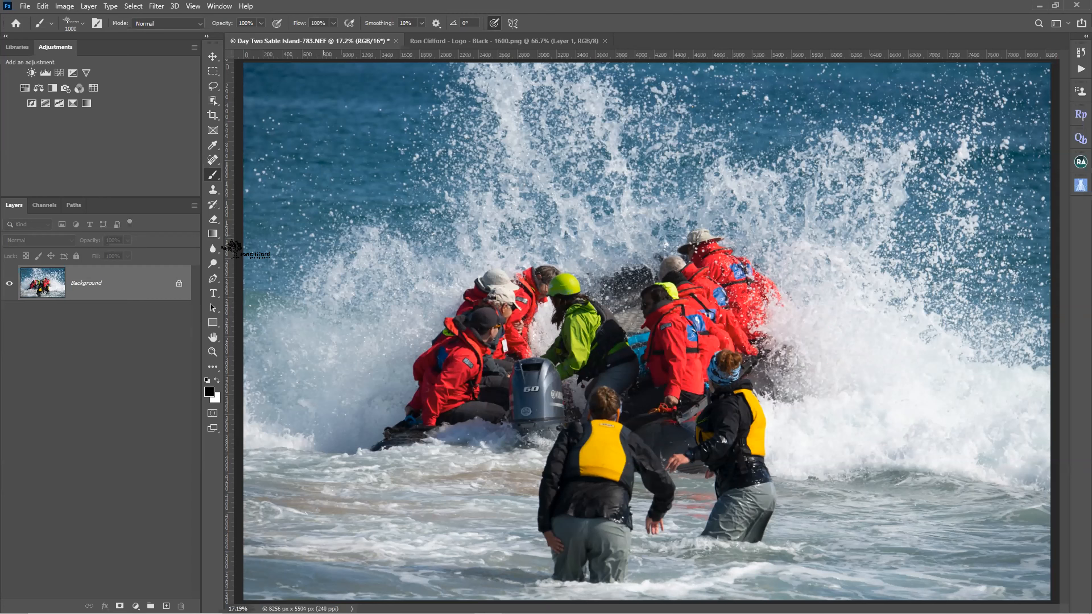
Stamp the logo in white in the photo's lower-right corner on a new layer and set the layer's opacity to 100%
click(166, 606)
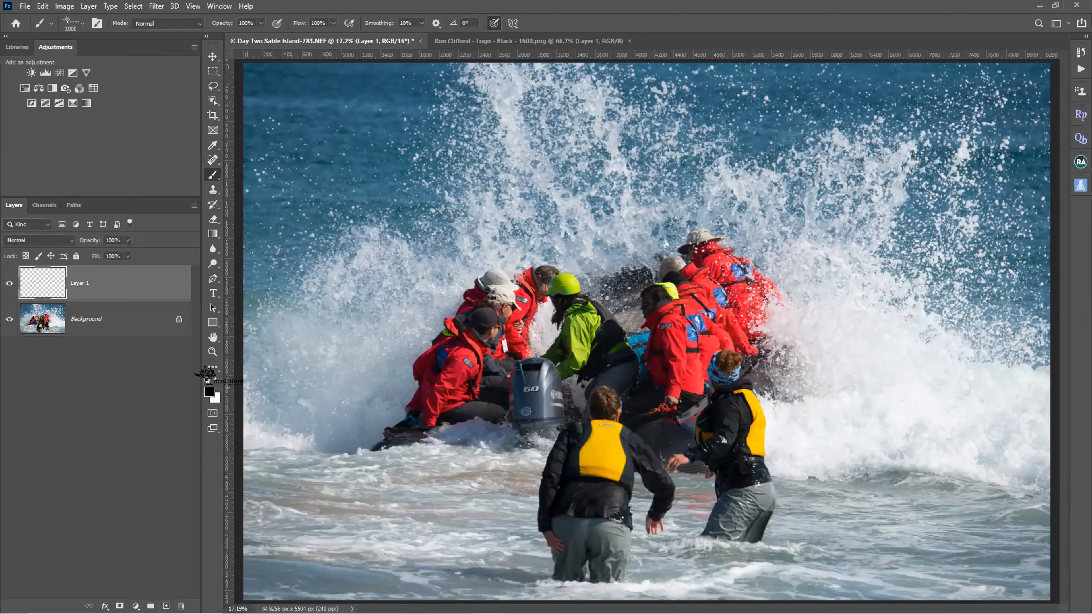
click(218, 380)
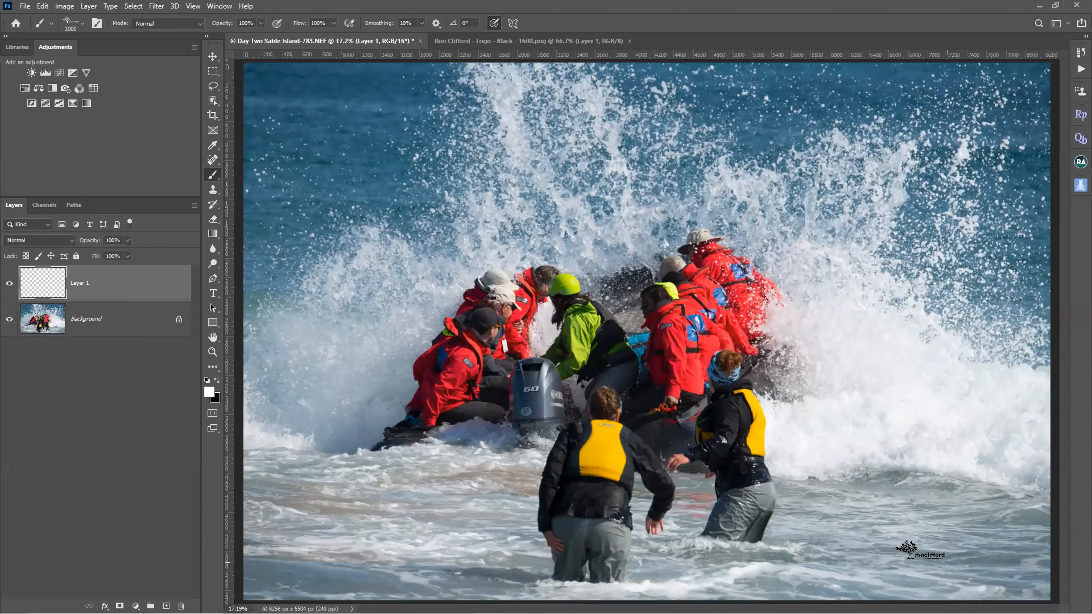
click(948, 562)
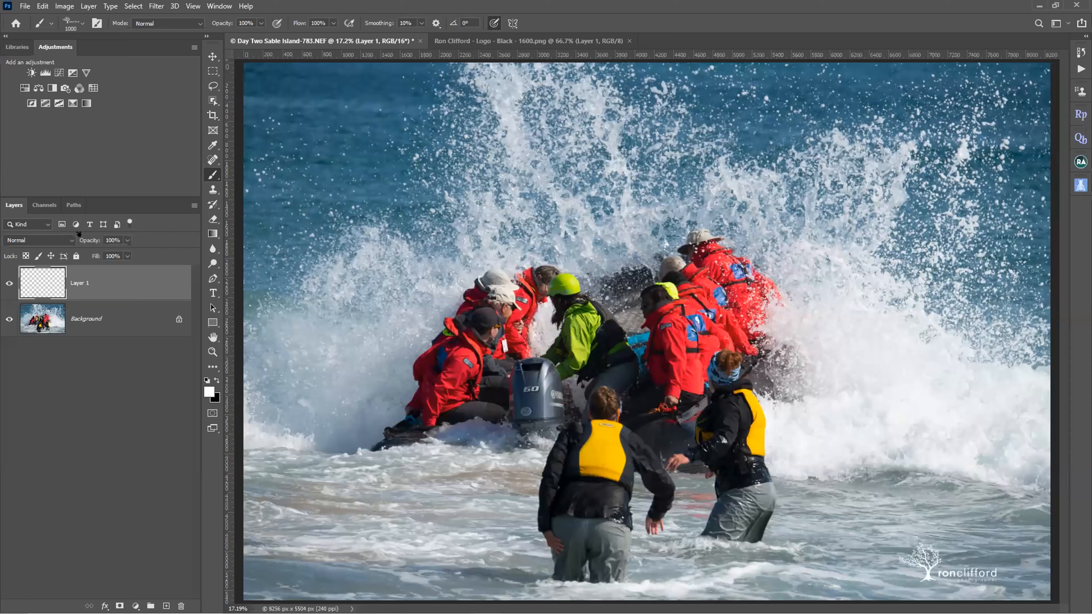
drag(88, 240, 125, 241)
text(100)
key(Return)
Hide the white logo's layer and add a new empty layer directly above the Background
click(106, 322)
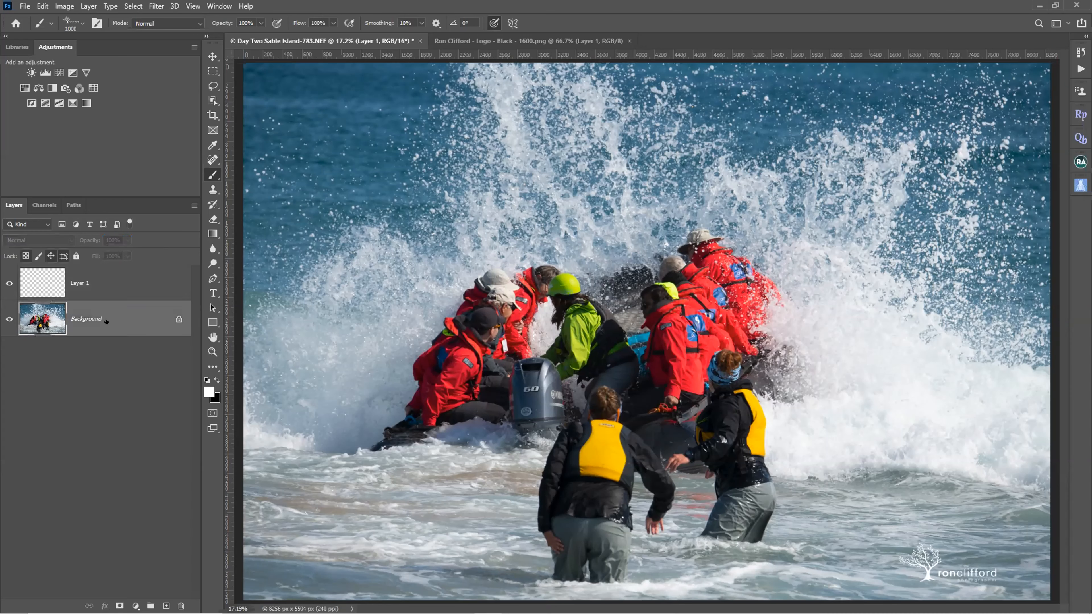
click(9, 283)
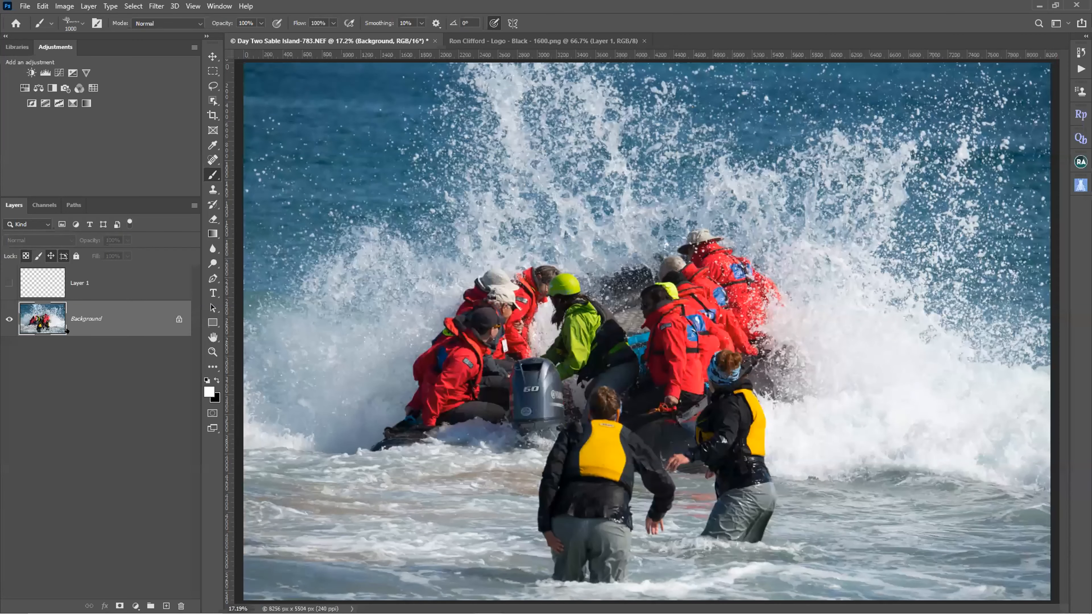
click(166, 606)
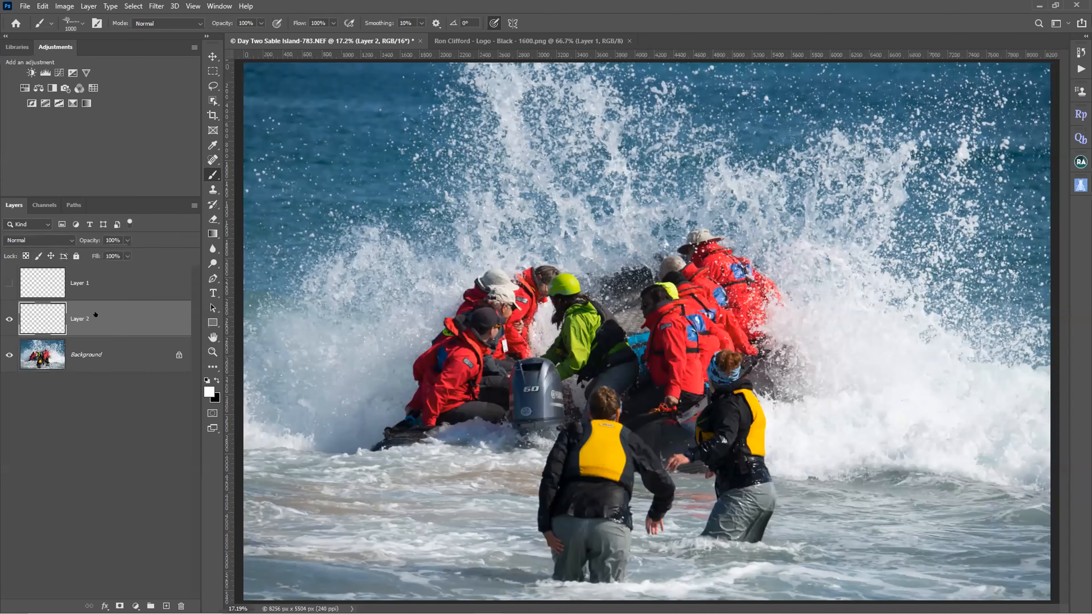
Stamp the logo once in black in the photo's lower-right corner and lower the layer's opacity to 62%
key(x)
click(973, 562)
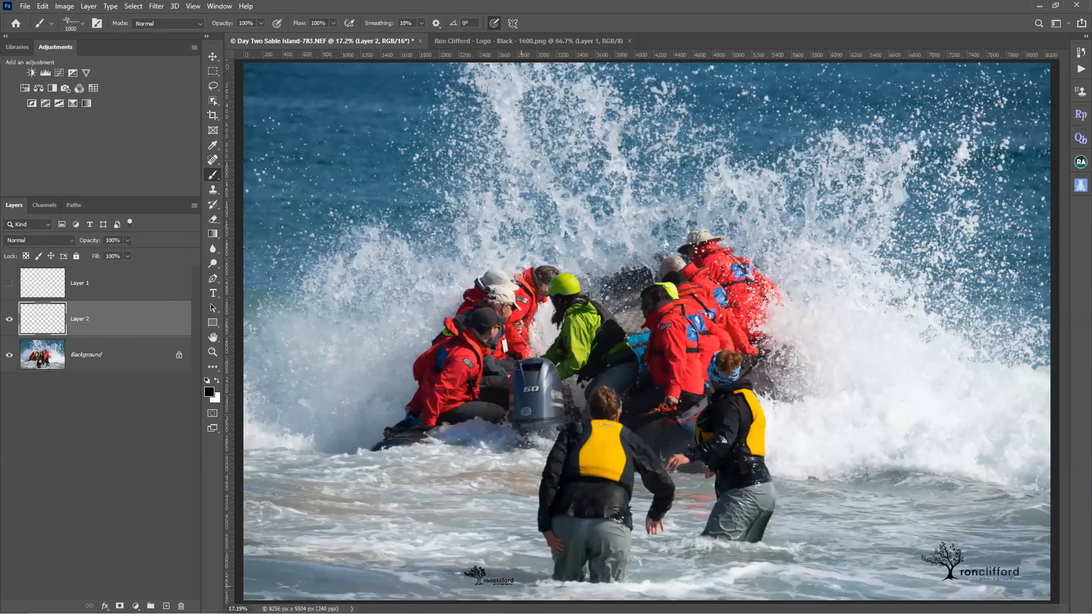
click(847, 529)
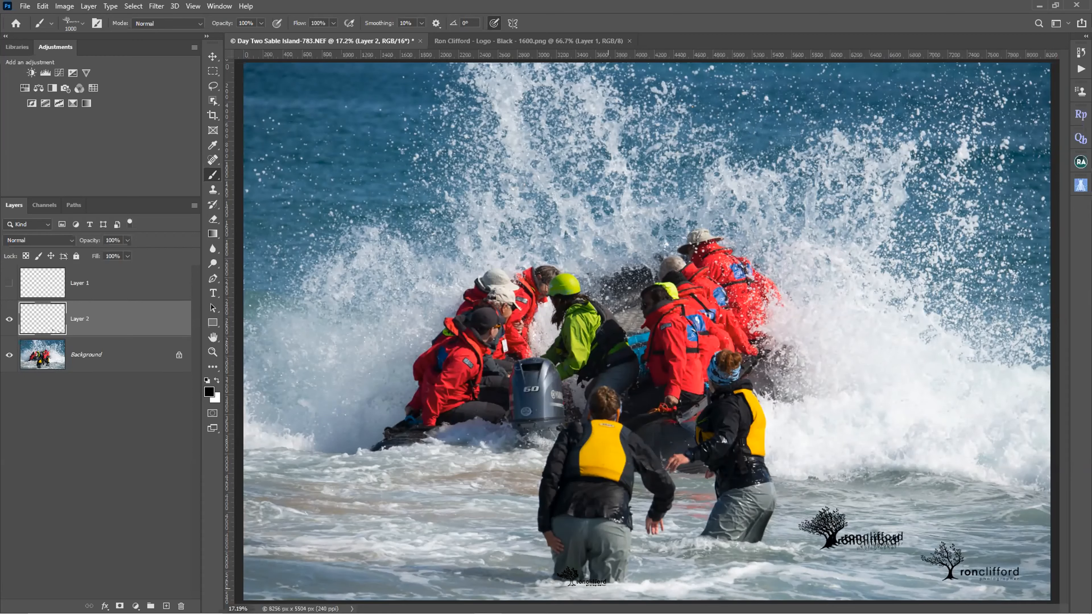
key(ctrl+z)
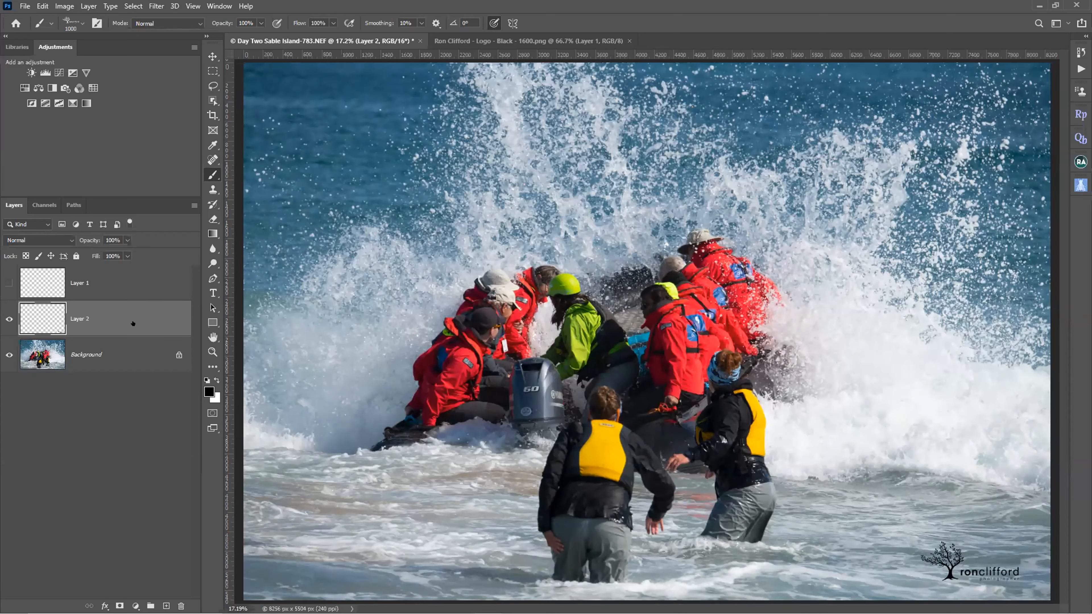
drag(85, 241, 68, 233)
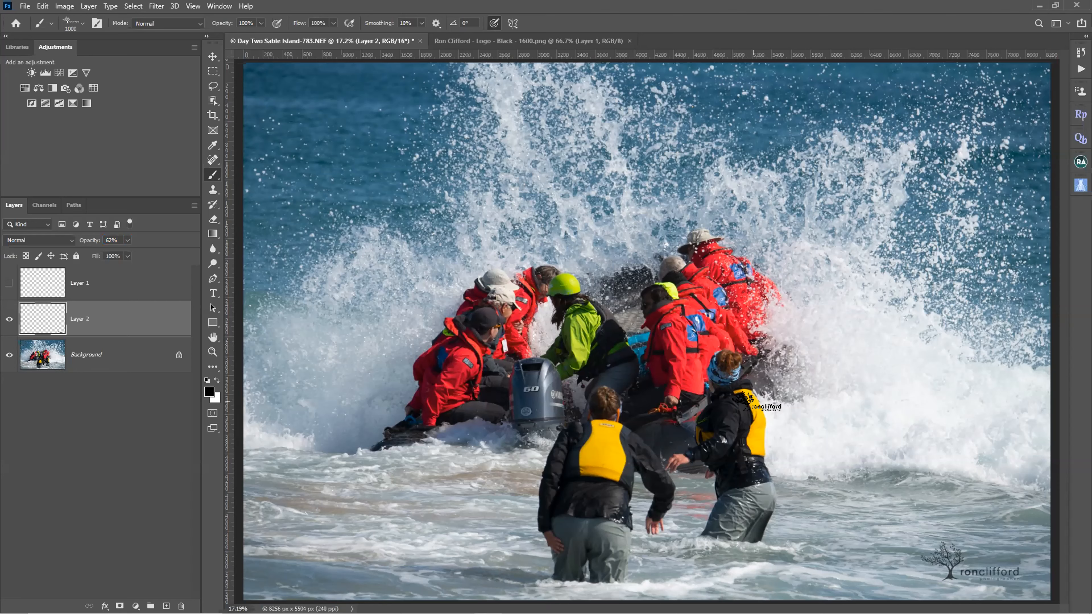
Resize the logo-shaped brush up and down over the photo, ending at 1500 px
key(bracketright)
key(bracketright)
key(bracketright)
key(bracketright)
key(bracketright)
key(bracketright)
key(bracketright)
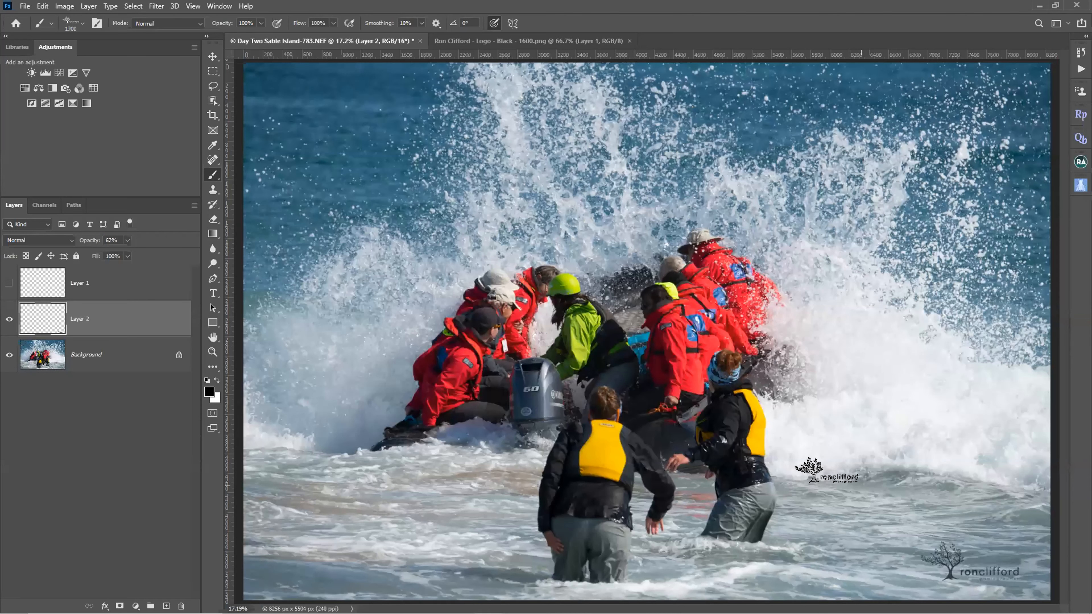
key(bracketleft)
key(bracketleft)
key(bracketleft)
key(bracketleft)
key(bracketright)
key(bracketright)
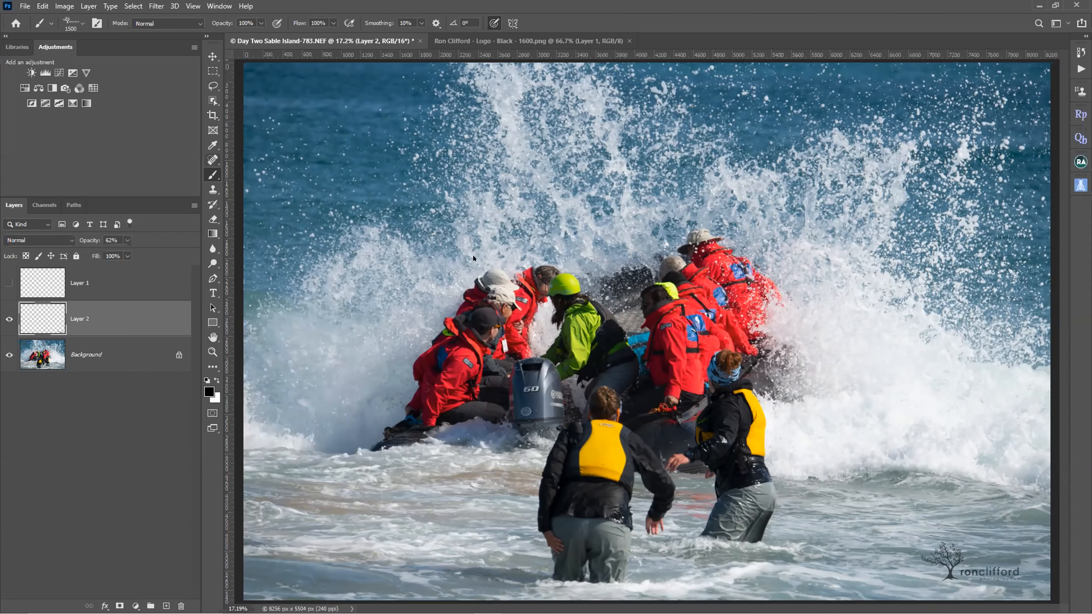
Undo the layer's opacity change and the black logo stamp
key(ctrl+z)
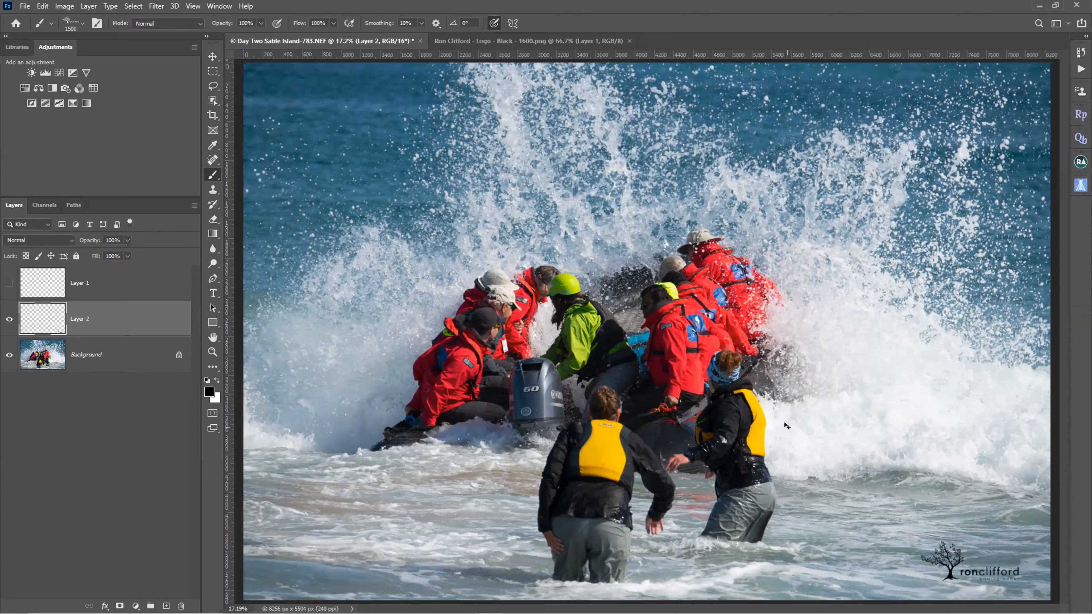
key(ctrl+z)
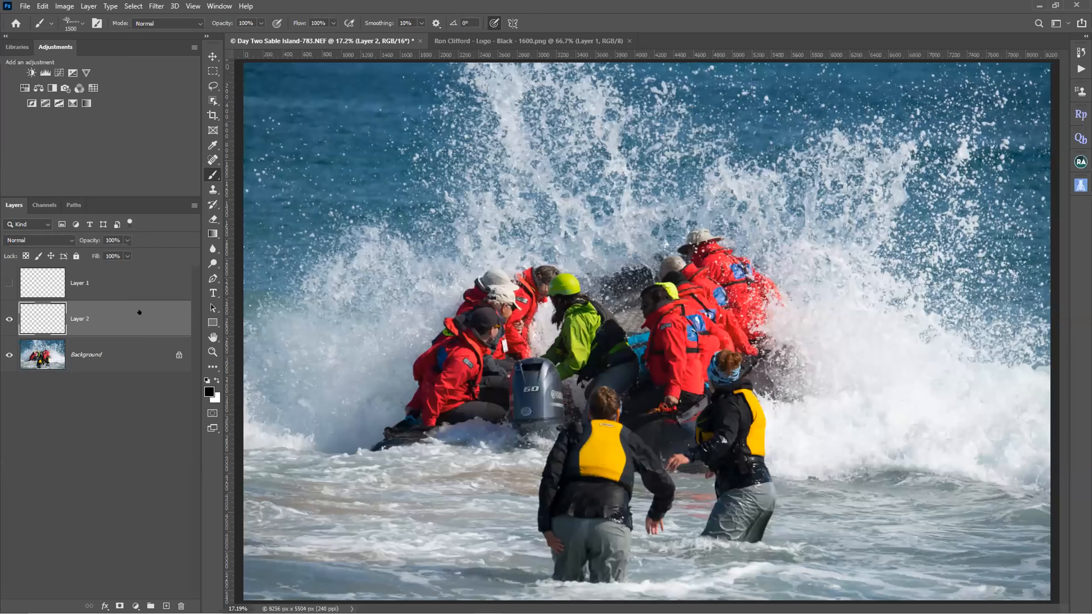
Open the scanned signature sheet 001.png from the 2012-01-13 Signatures folder in Logos and Branding
click(512, 43)
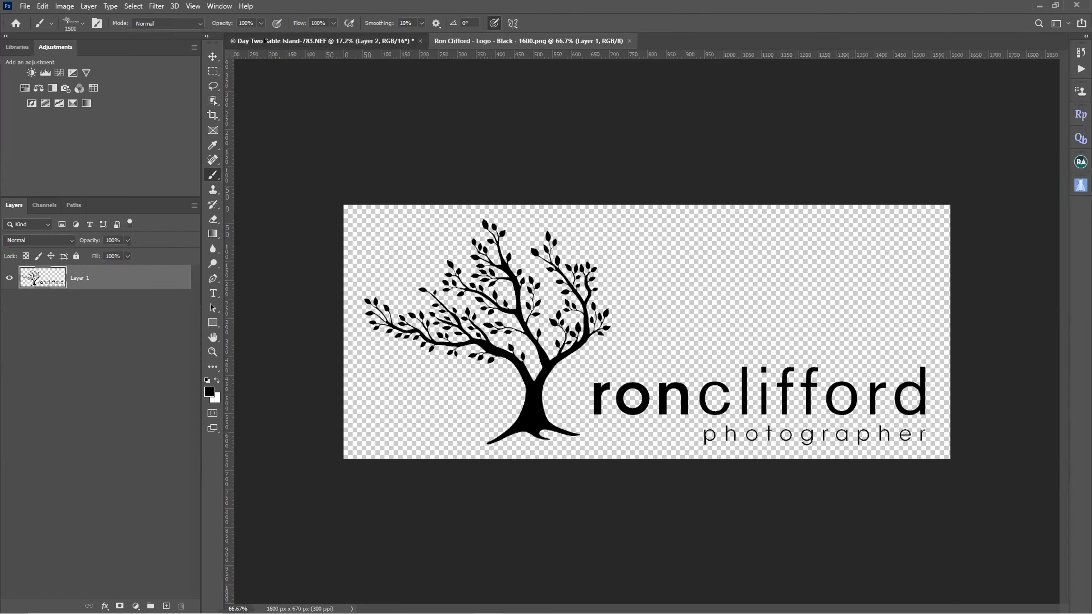
click(277, 40)
click(27, 5)
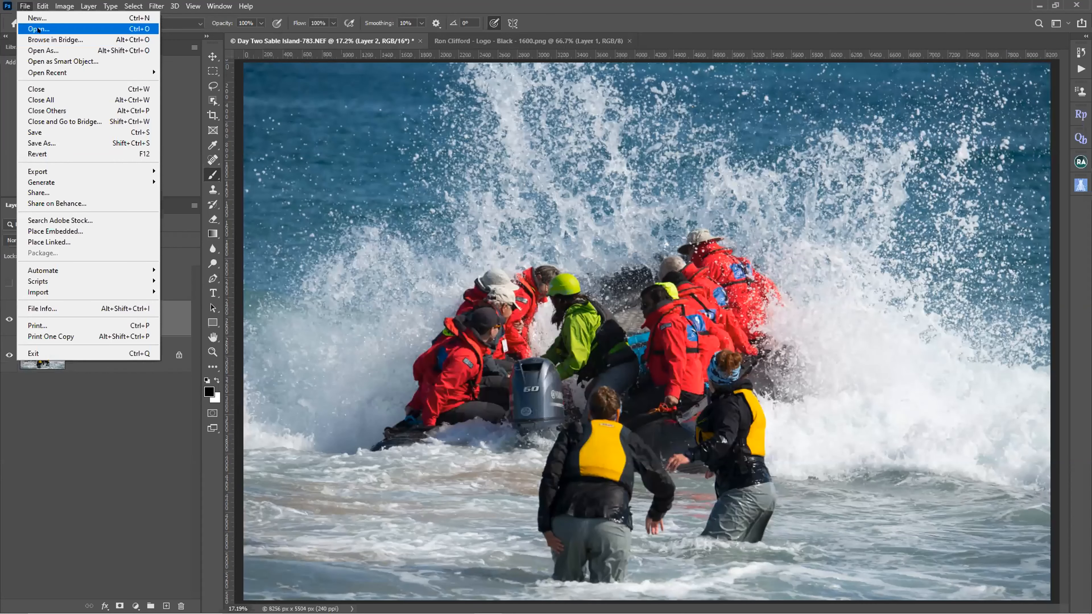
click(38, 29)
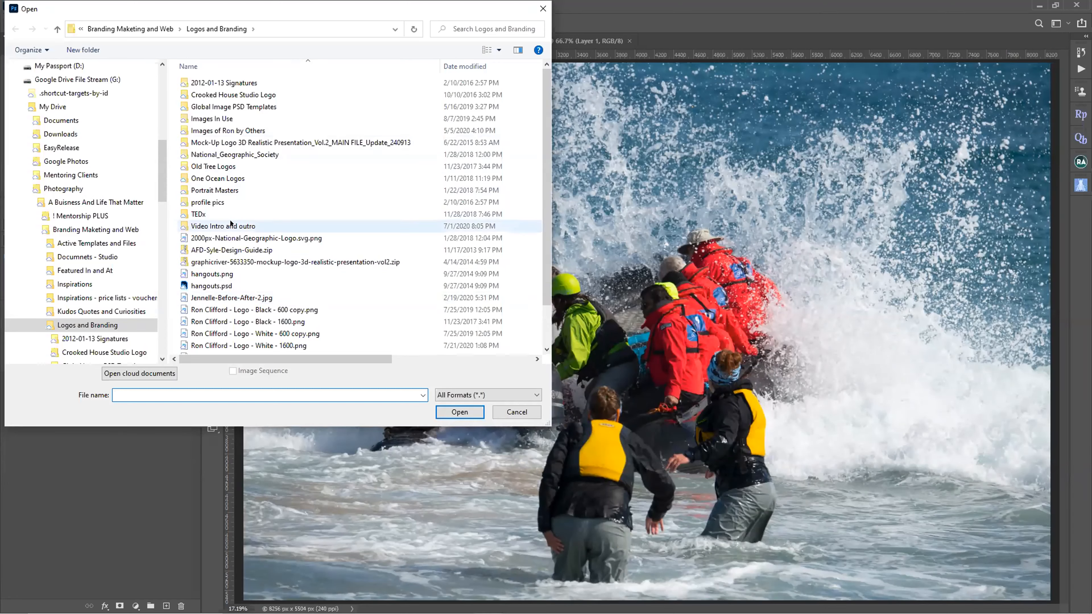
scroll(301, 176, down, 1)
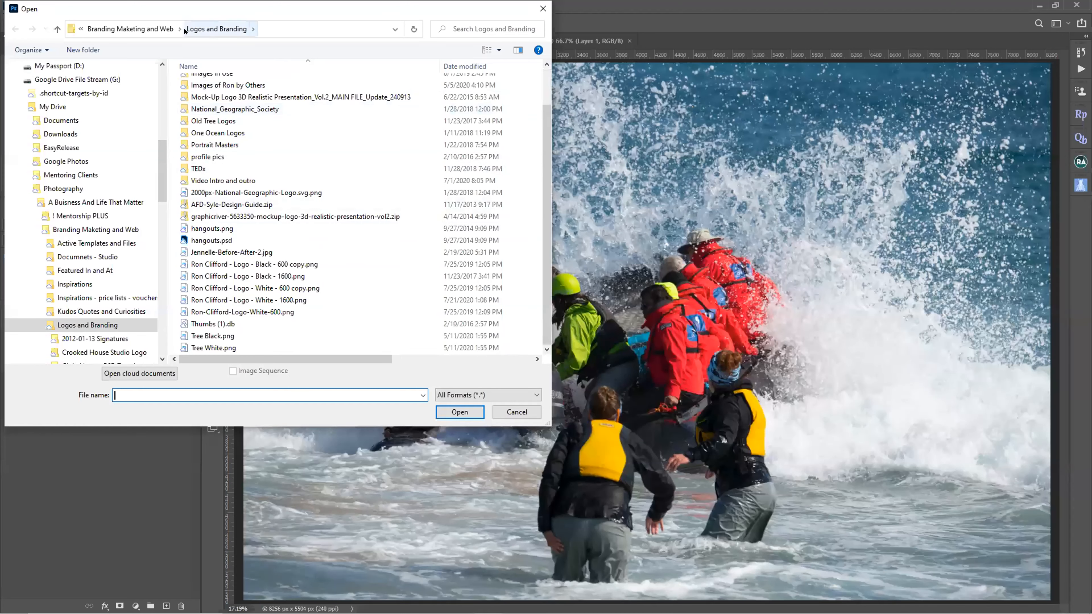
click(211, 32)
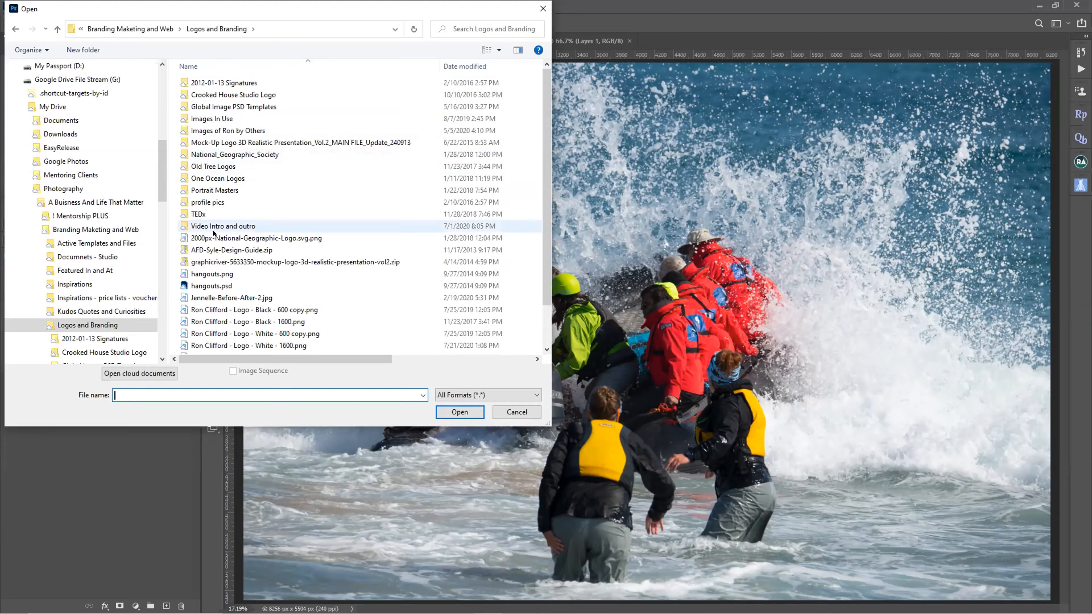
click(230, 84)
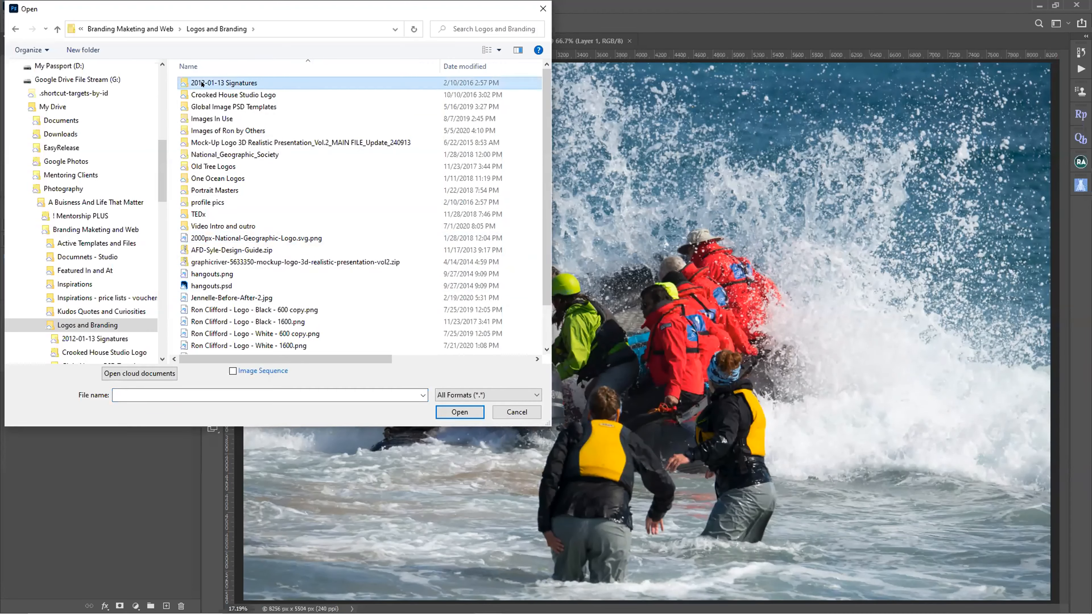
double_click(224, 85)
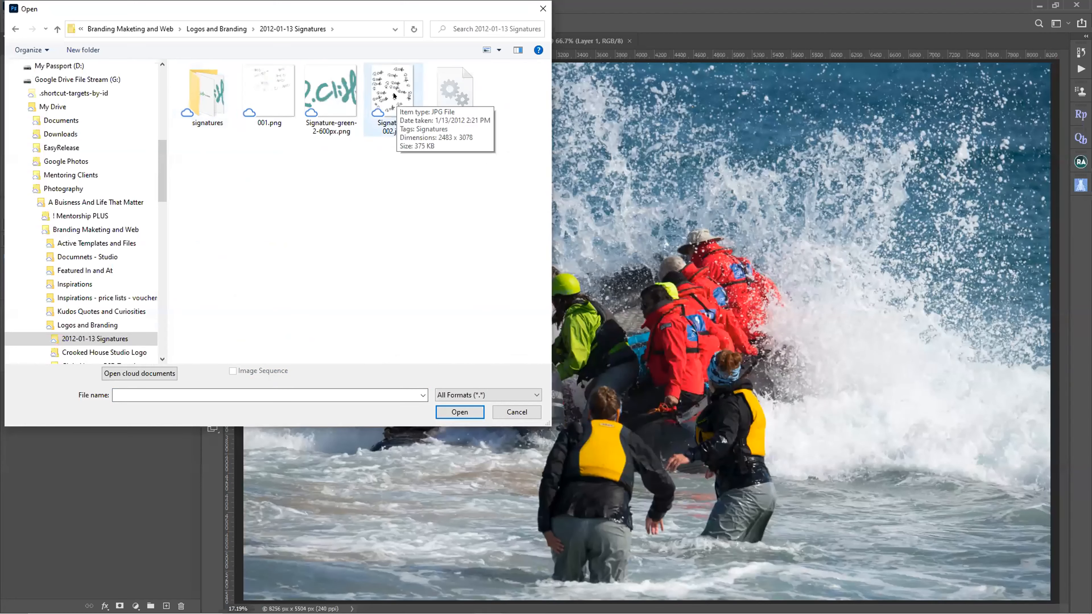
click(274, 77)
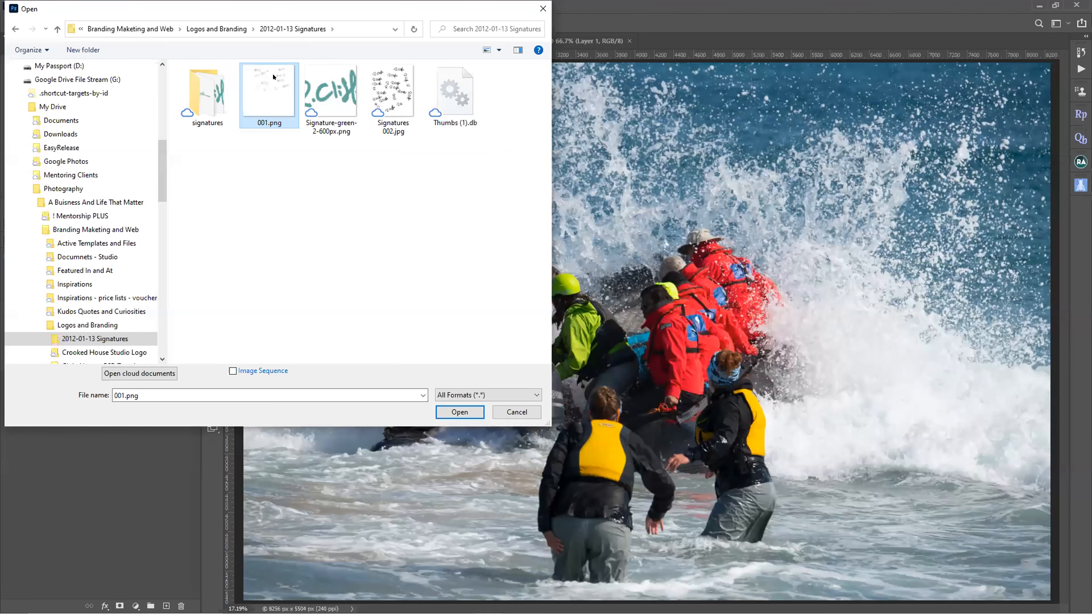
double_click(274, 77)
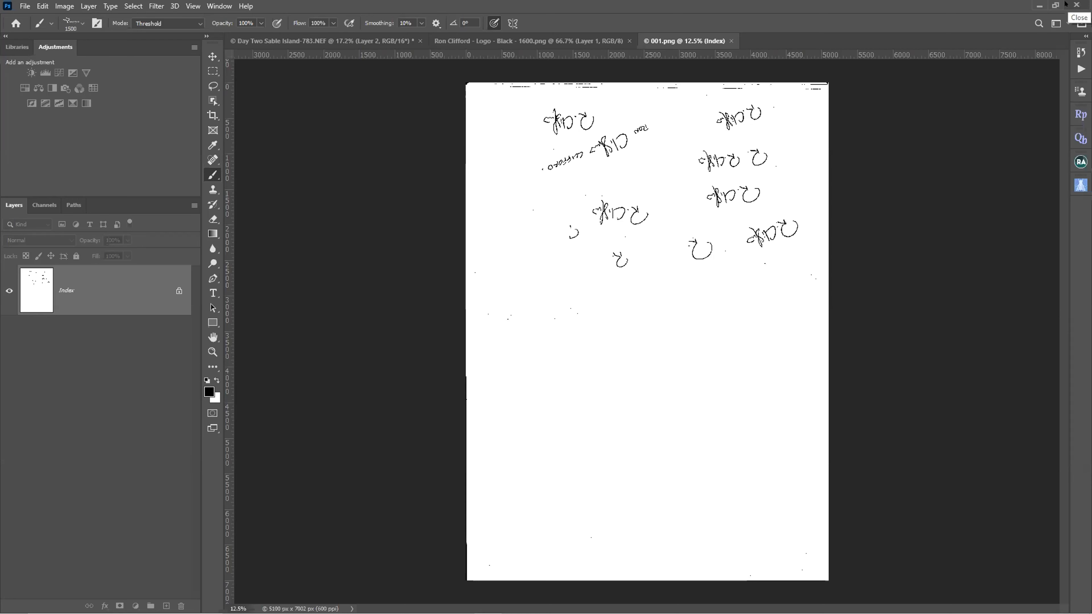
Bring up the file-opening dialog at the 2012-01-13 Signatures folder
click(25, 6)
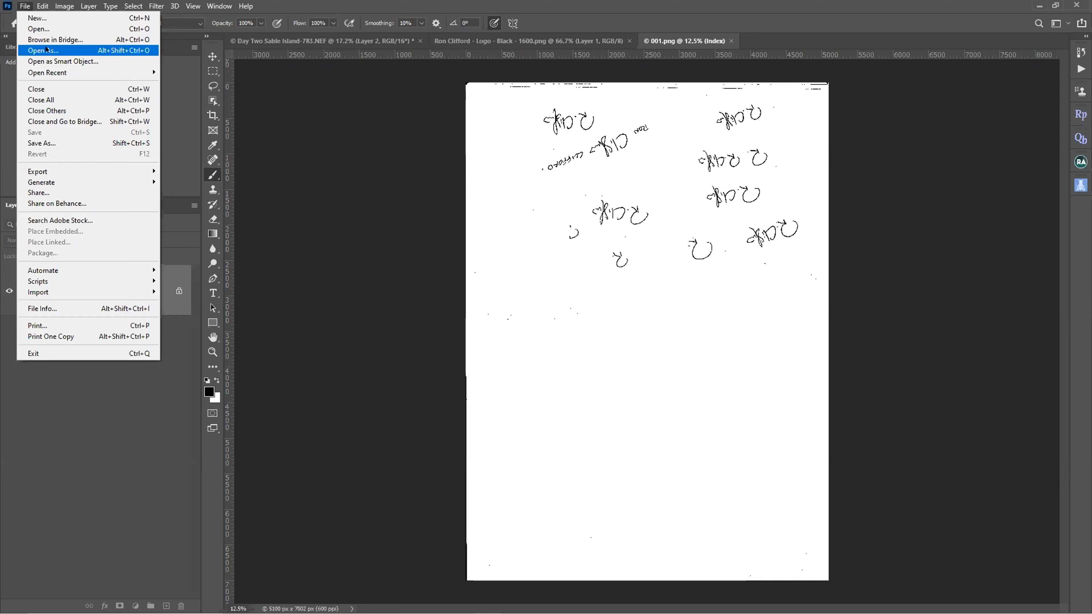
click(40, 29)
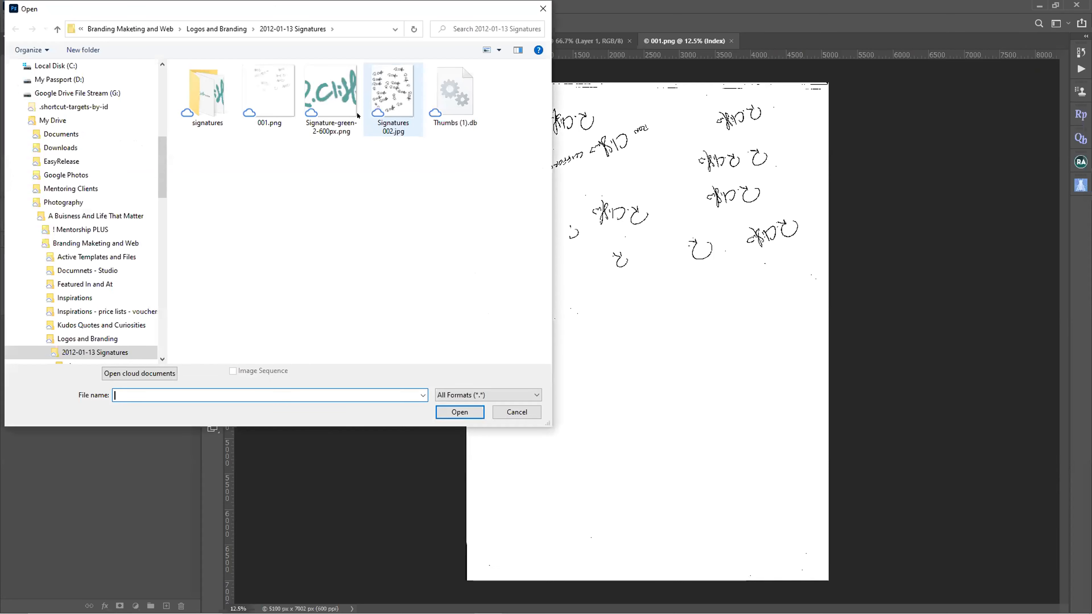